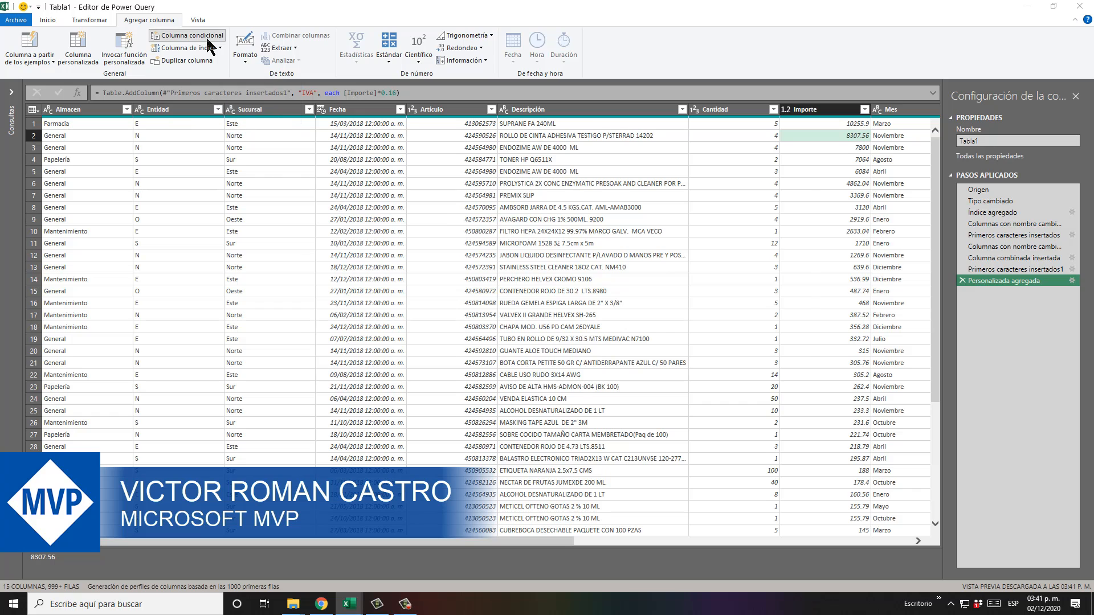
Step: Name the new conditional column Descuento and check the added columns in the loaded table
double_click(390, 256)
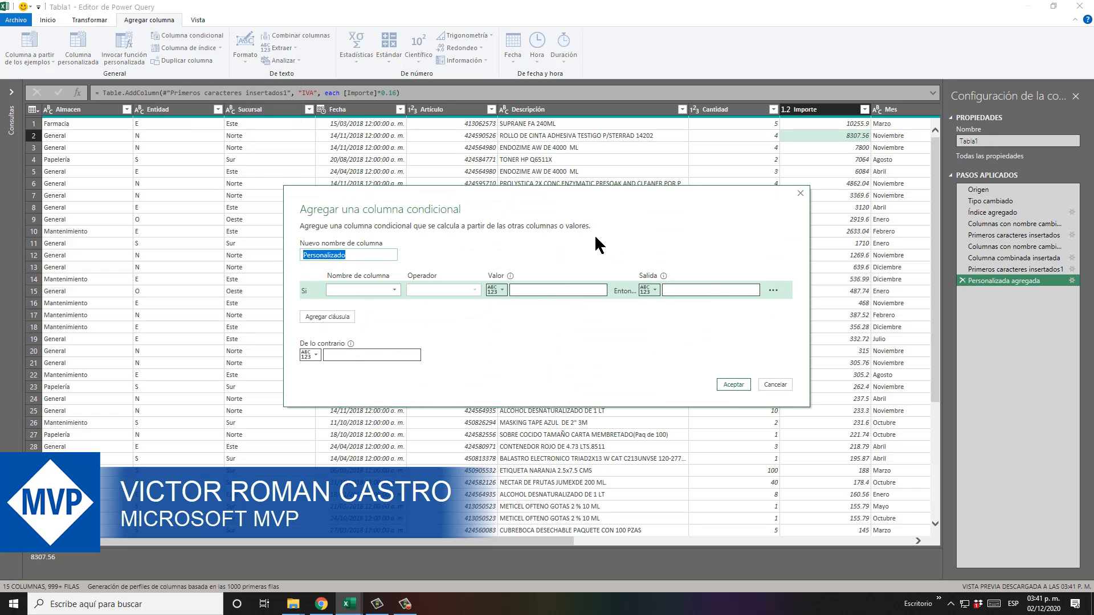
text(Descuento)
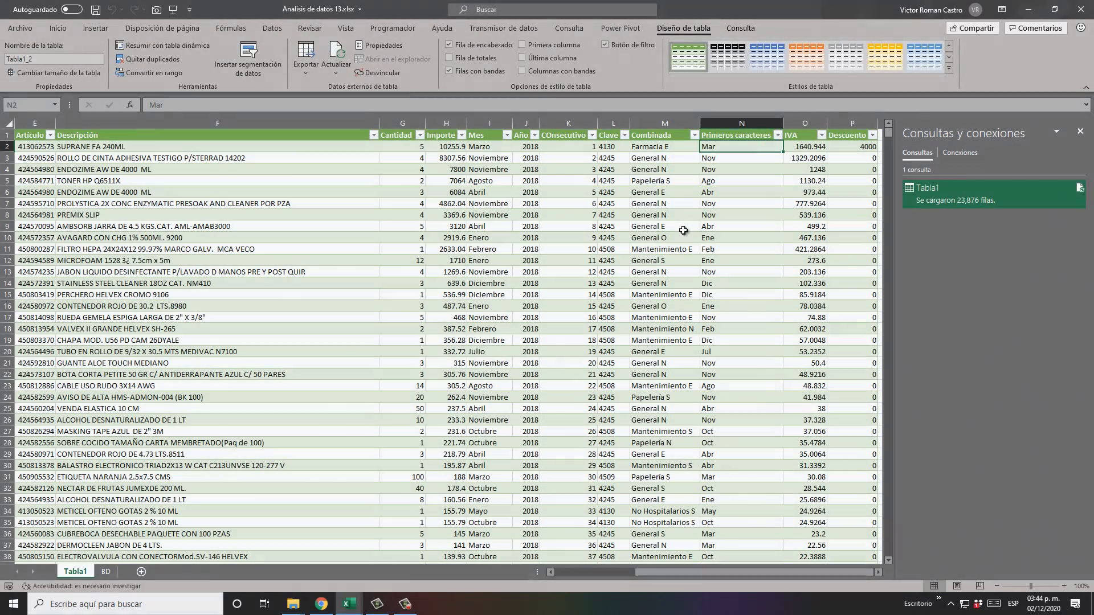
key(Right)
key(Right)
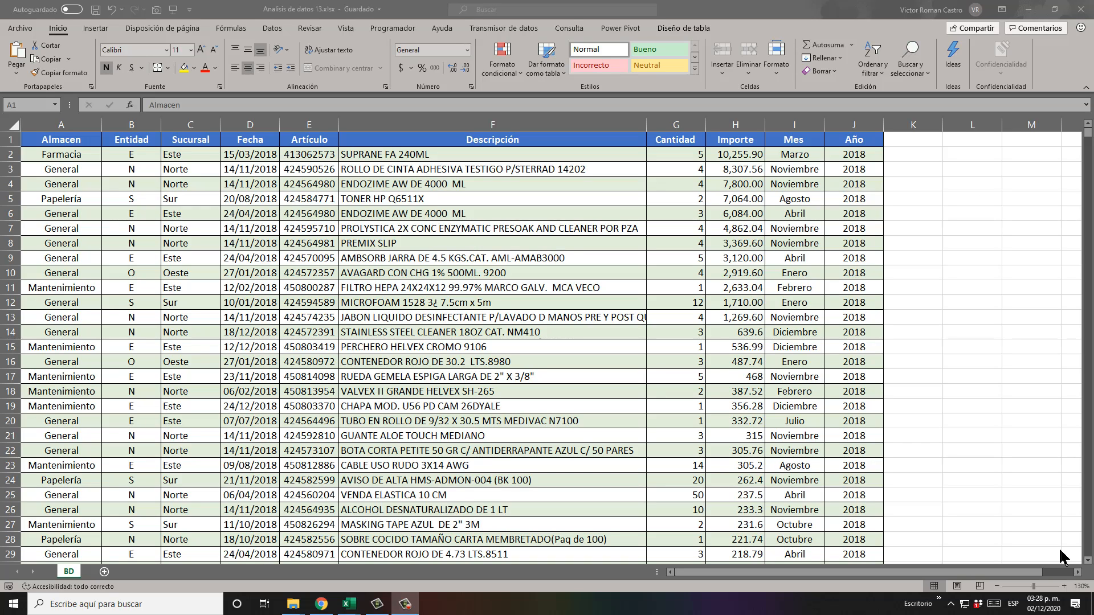
Step: Examine the source table's column headers on sheet BD, from Almacen through Mes
click(123, 198)
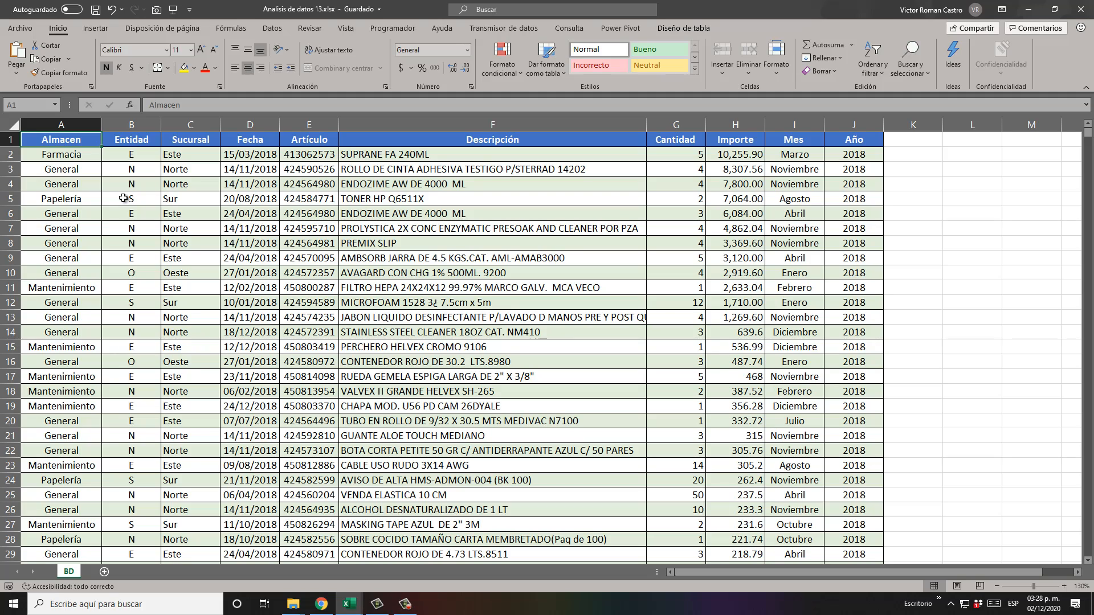
scroll(124, 198, up, 1)
click(60, 188)
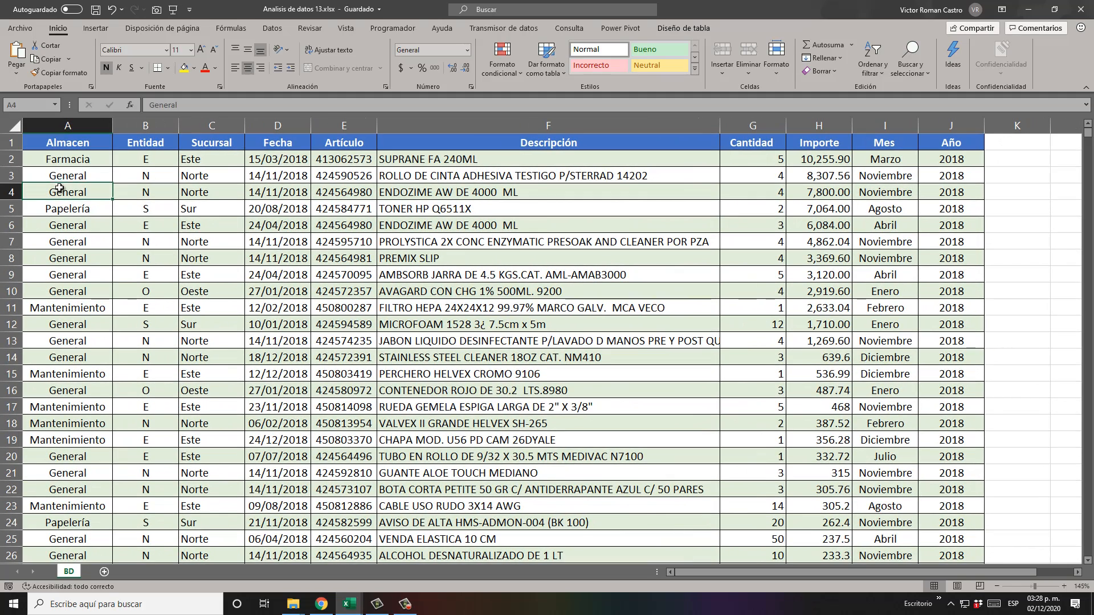
key(ctrl+Home)
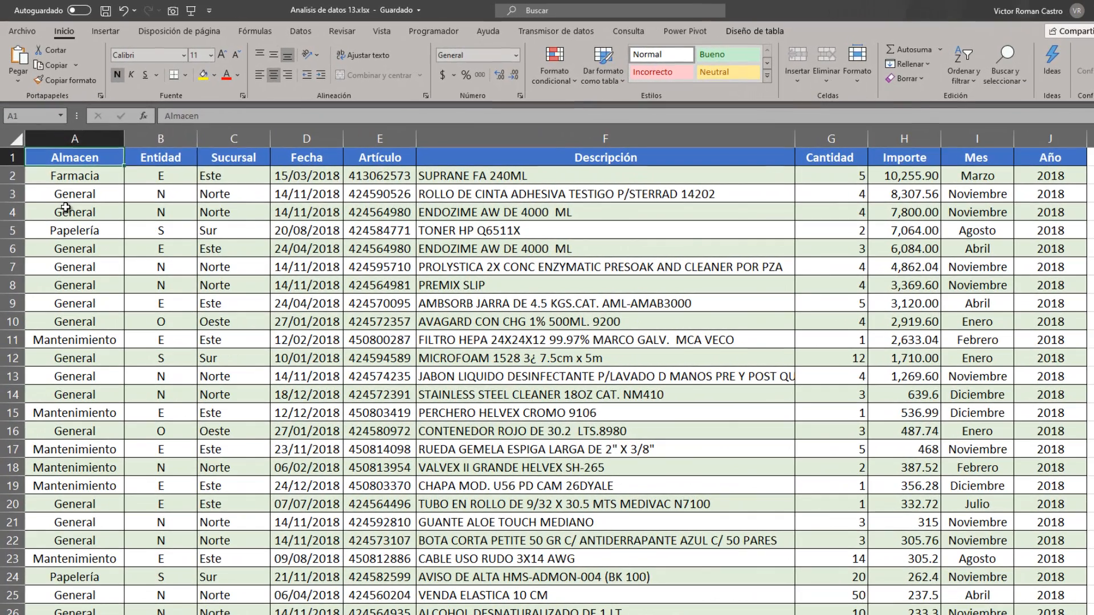
key(Right)
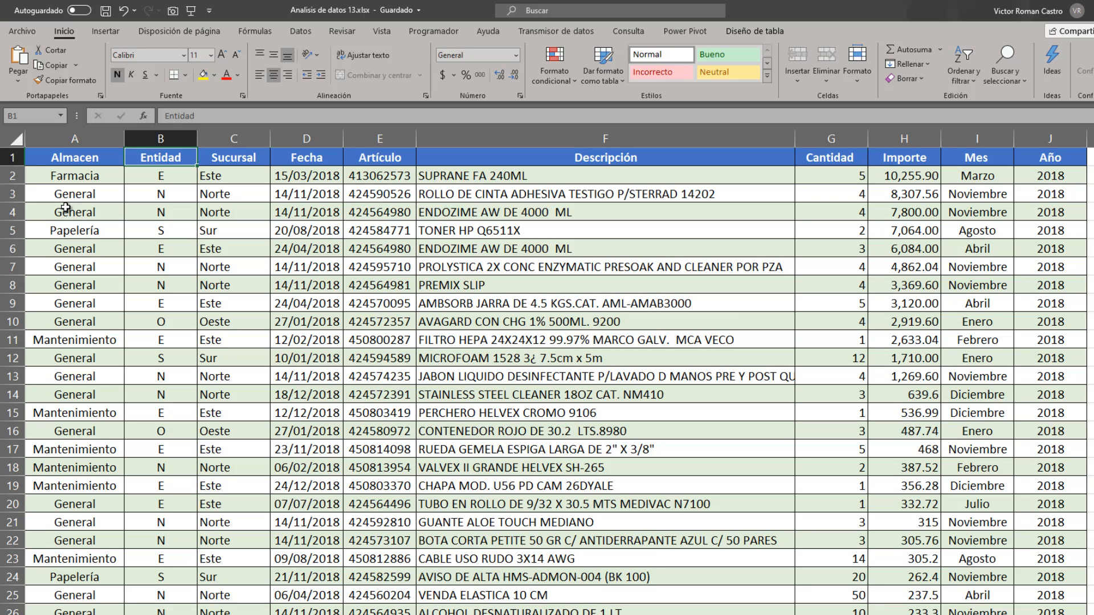
key(Right)
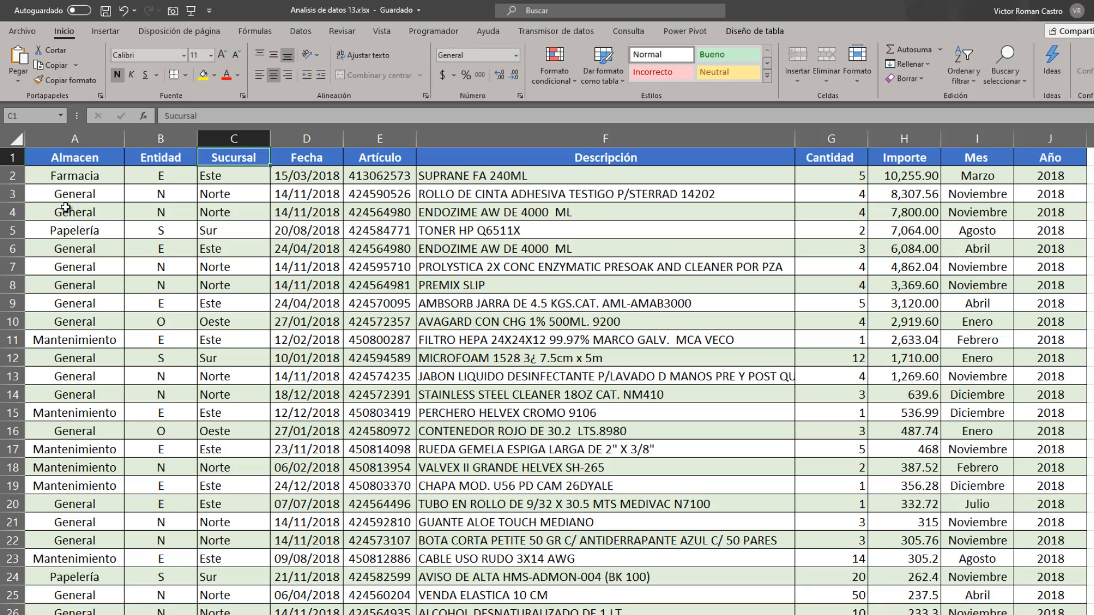
key(Left)
key(Down)
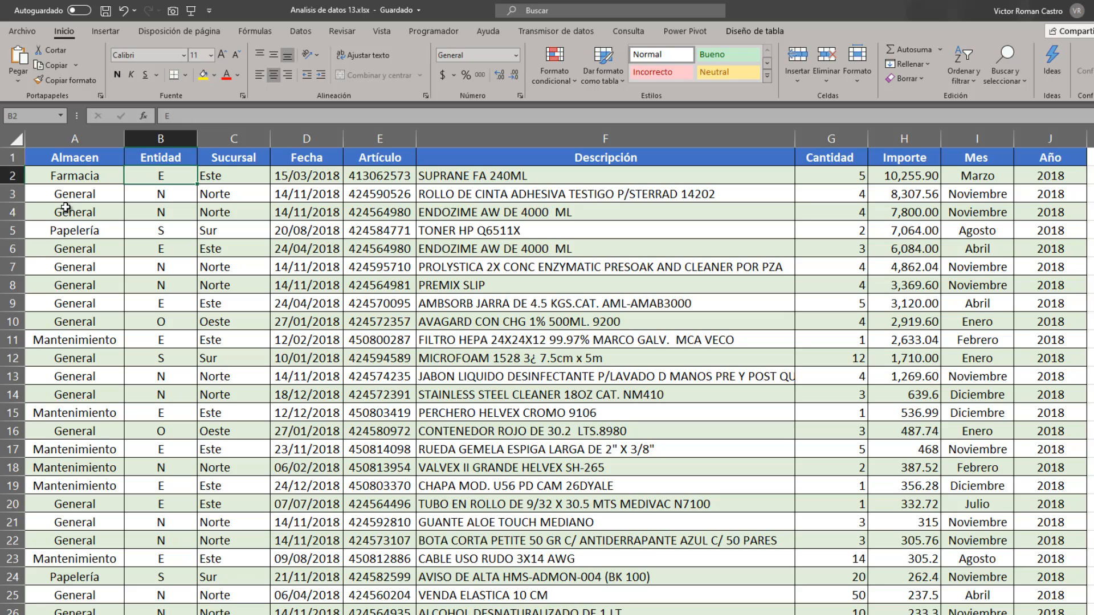
key(Up)
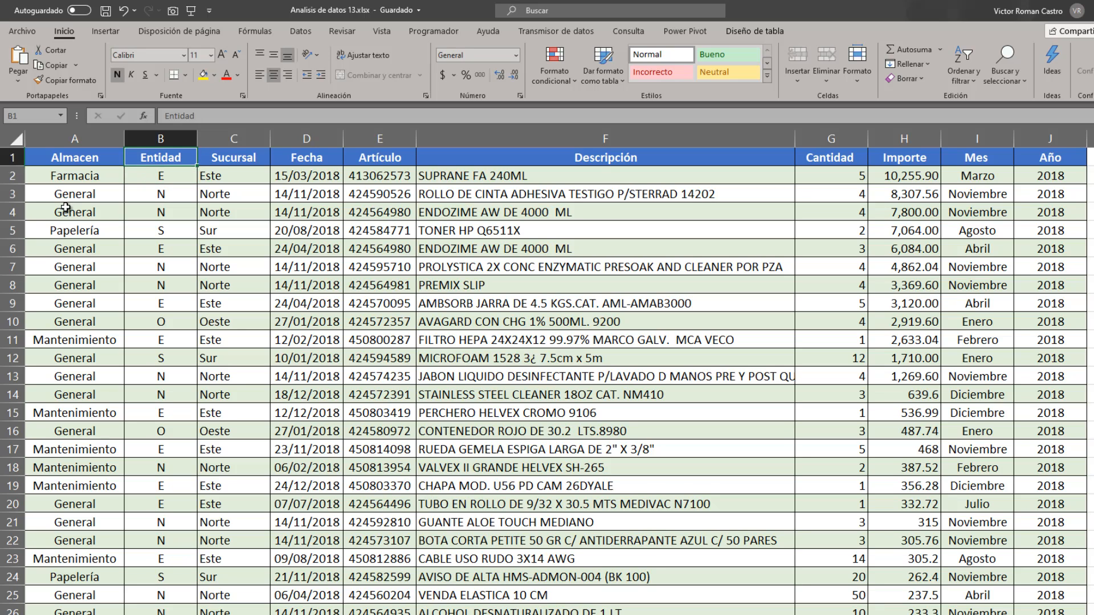
key(Right)
key(Right)
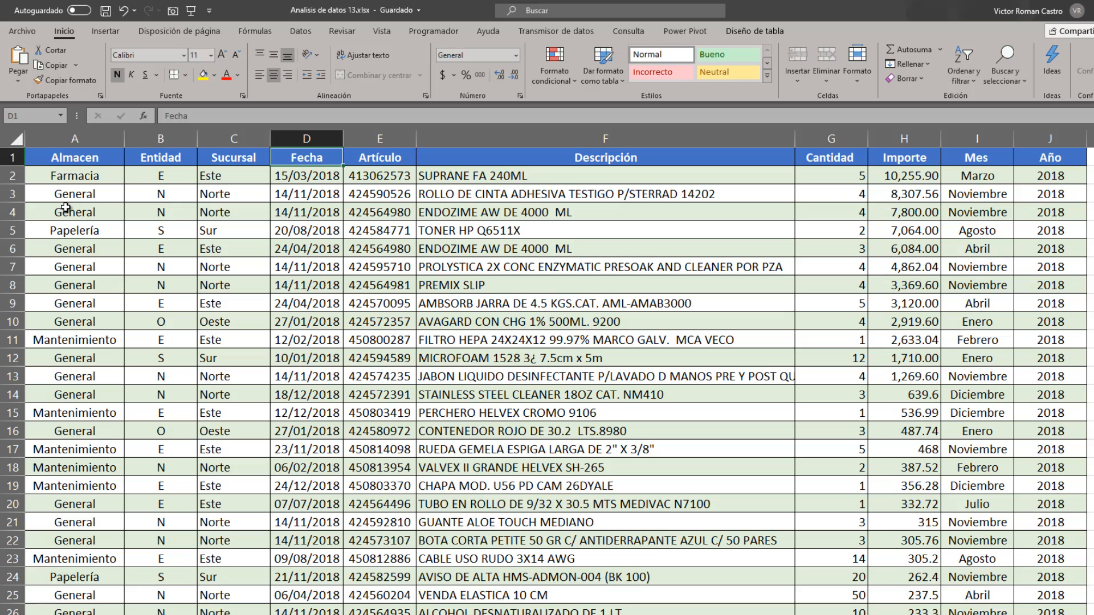
key(Right)
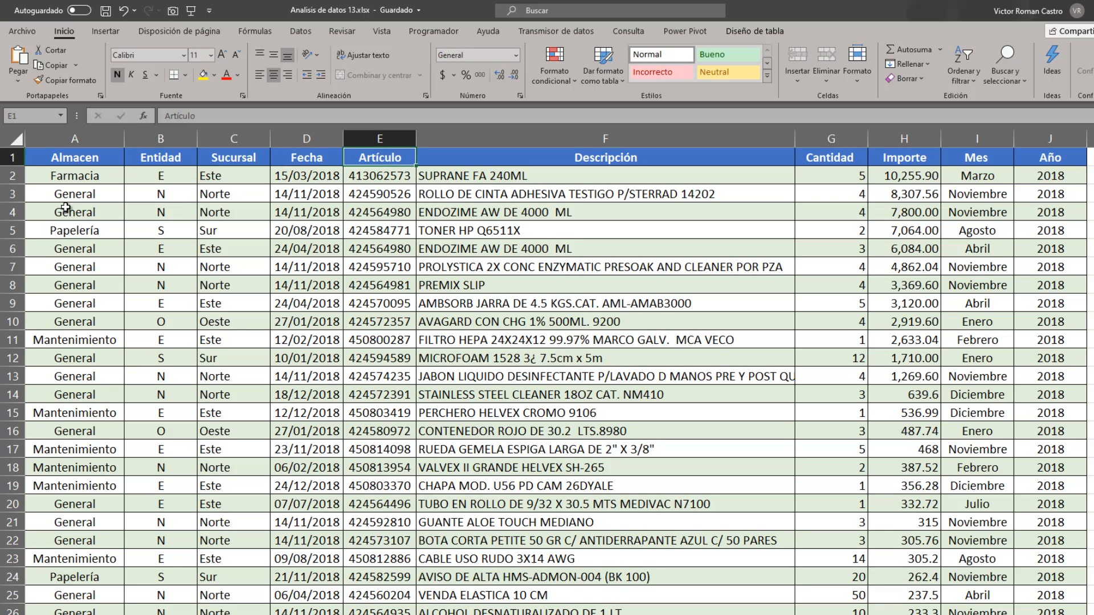
key(Right)
key(Right)
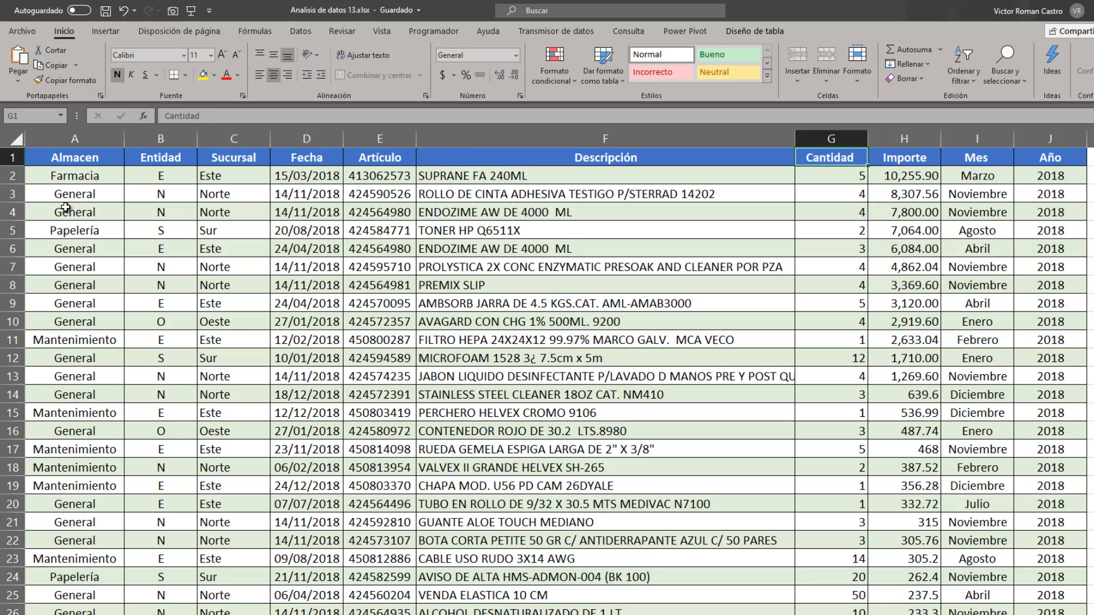
key(Right)
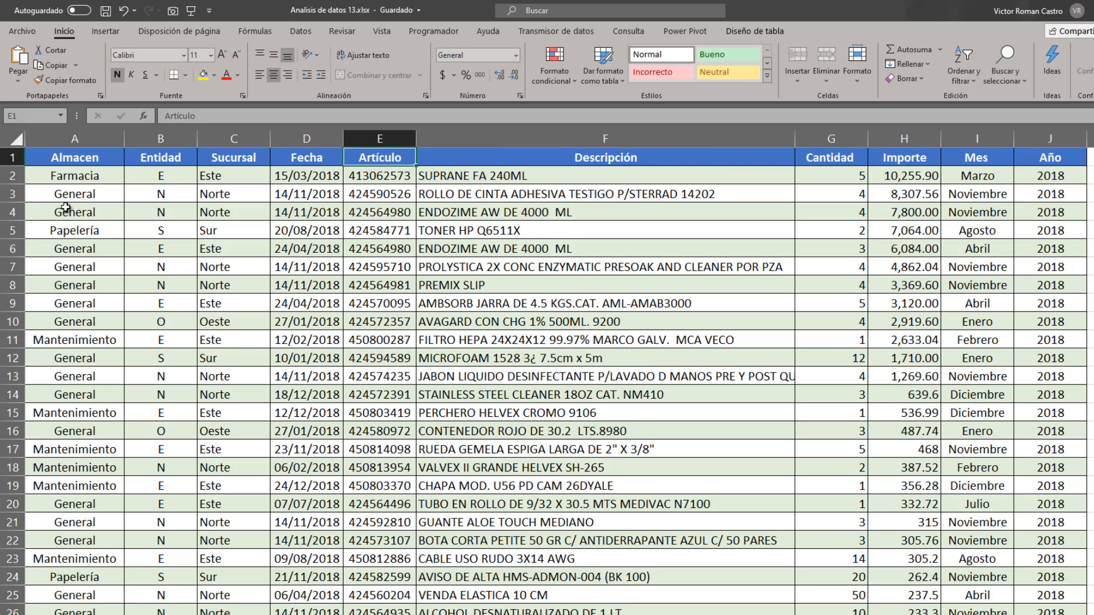
key(Right)
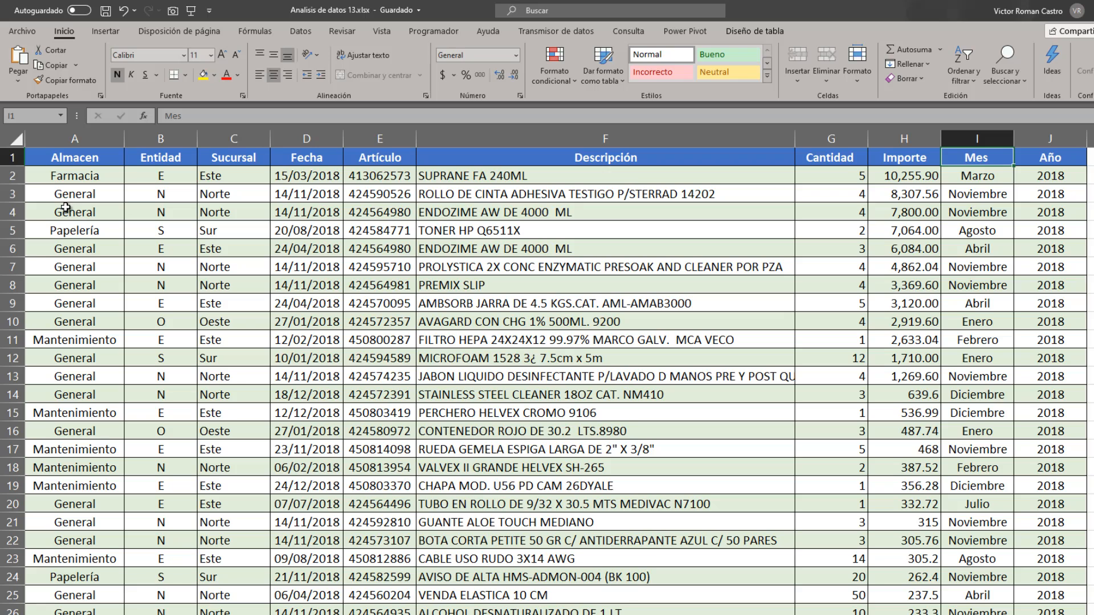
key(ctrl+Home)
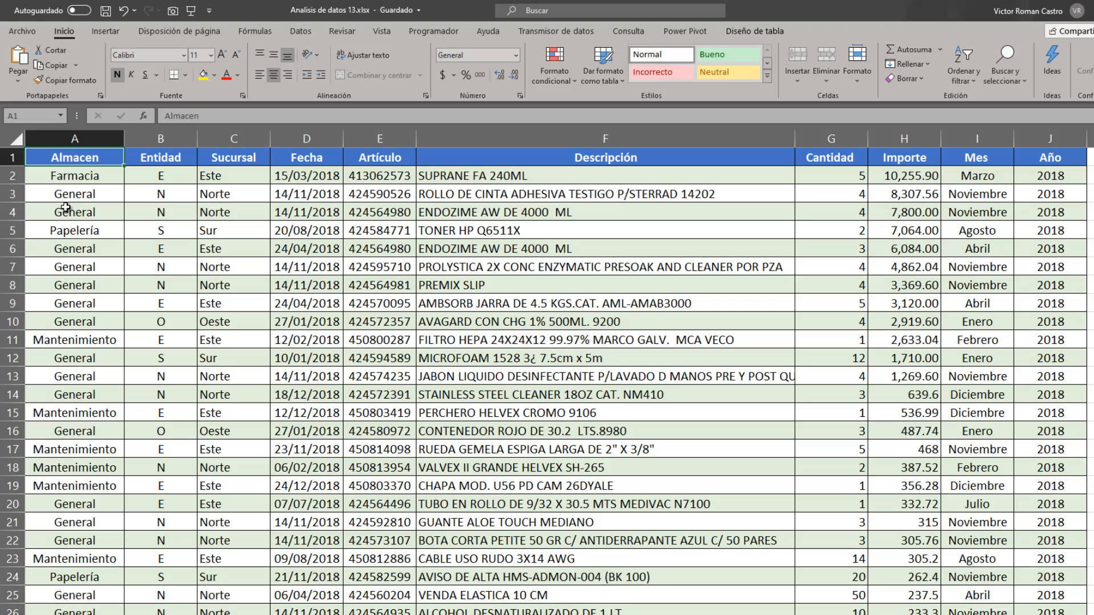
Step: Check the extent of the source table by selecting across its header row and down its records from A1
key(ctrl+shift+Right)
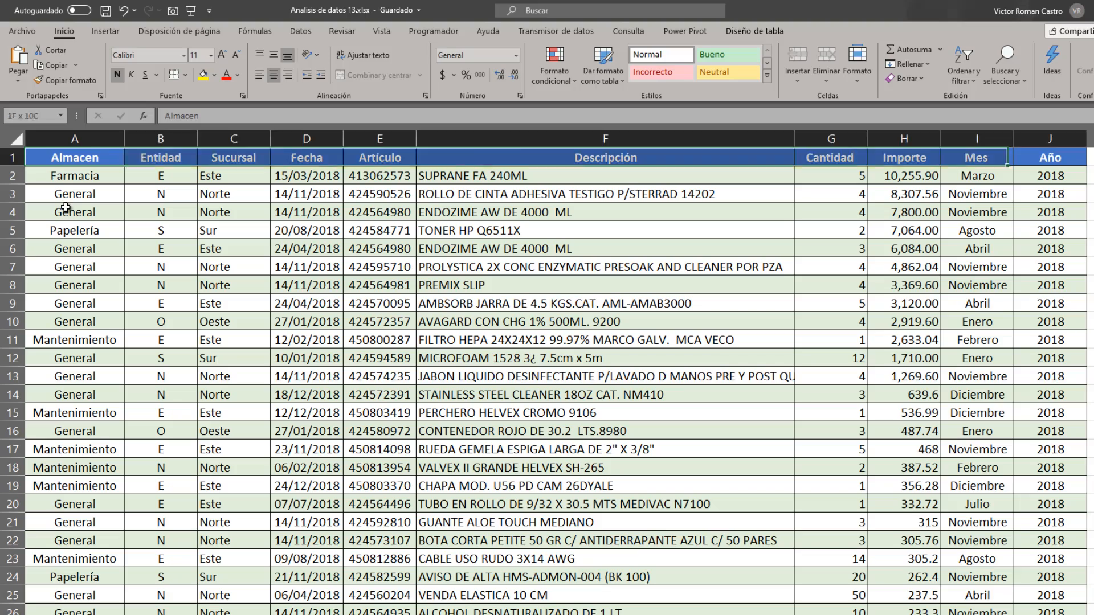
key(ctrl+shift+Down)
key(ctrl+shift+Up)
key(ctrl+shift+Left)
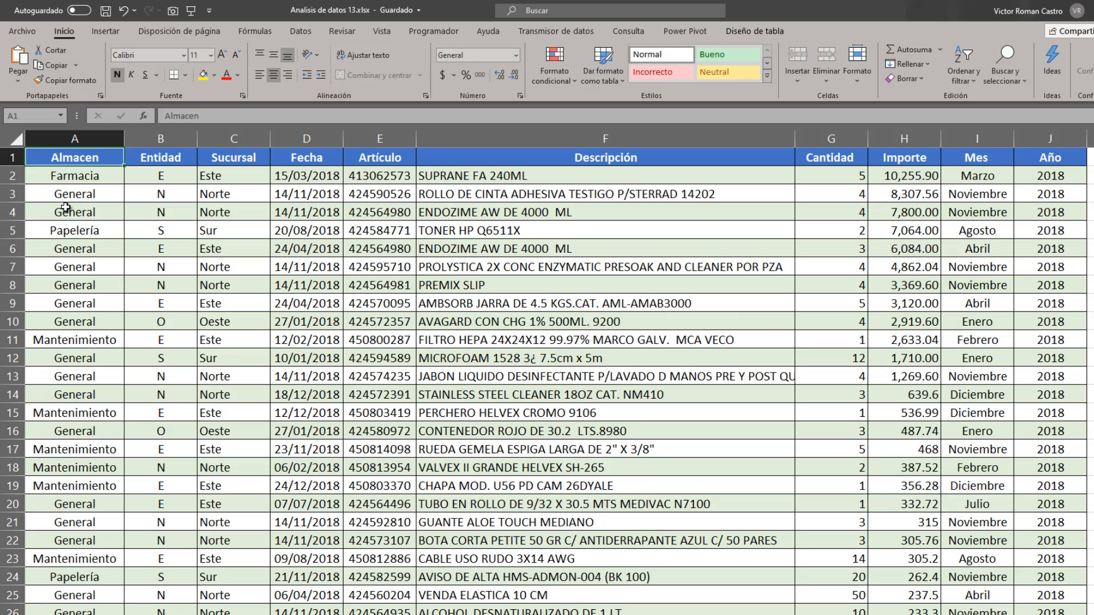
key(ctrl+shift+Right)
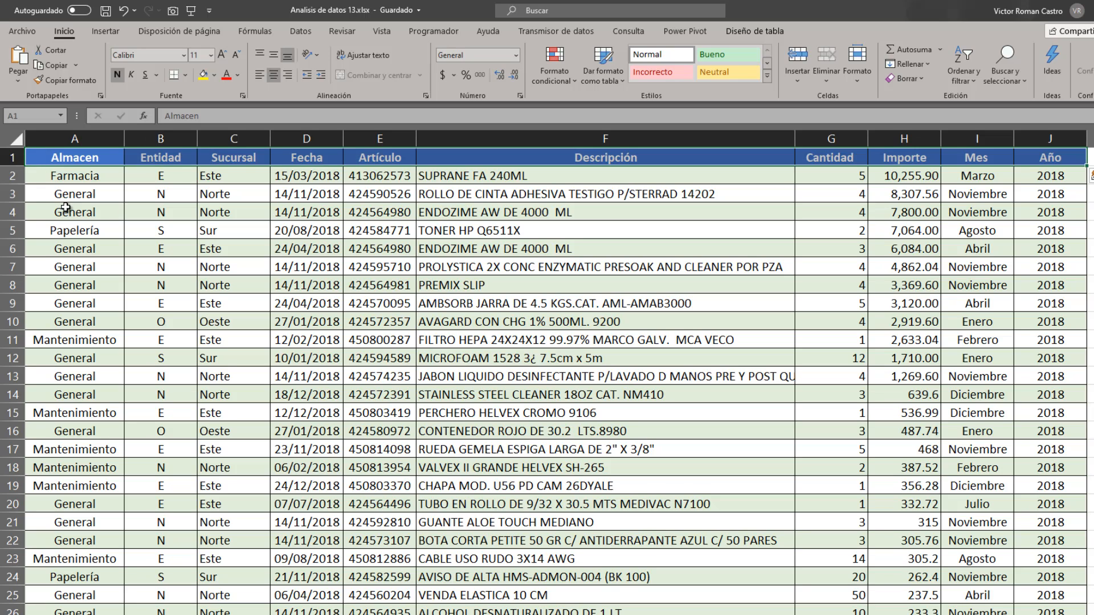
key(ctrl+shift+Left)
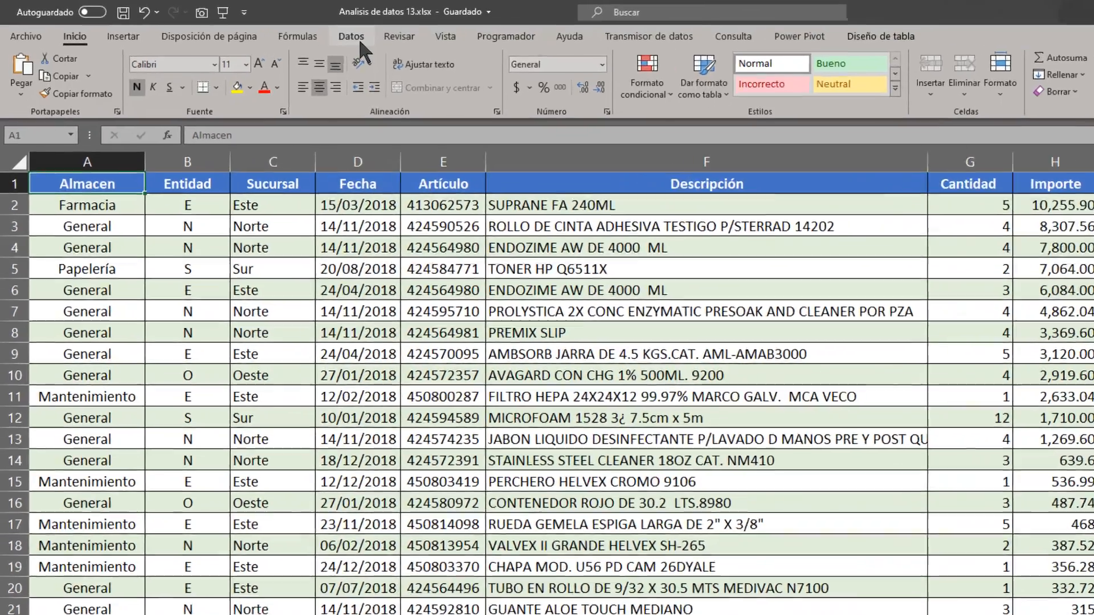
Step: Load the BD sheet's table into the Power Query Editor and look over its columns
click(308, 32)
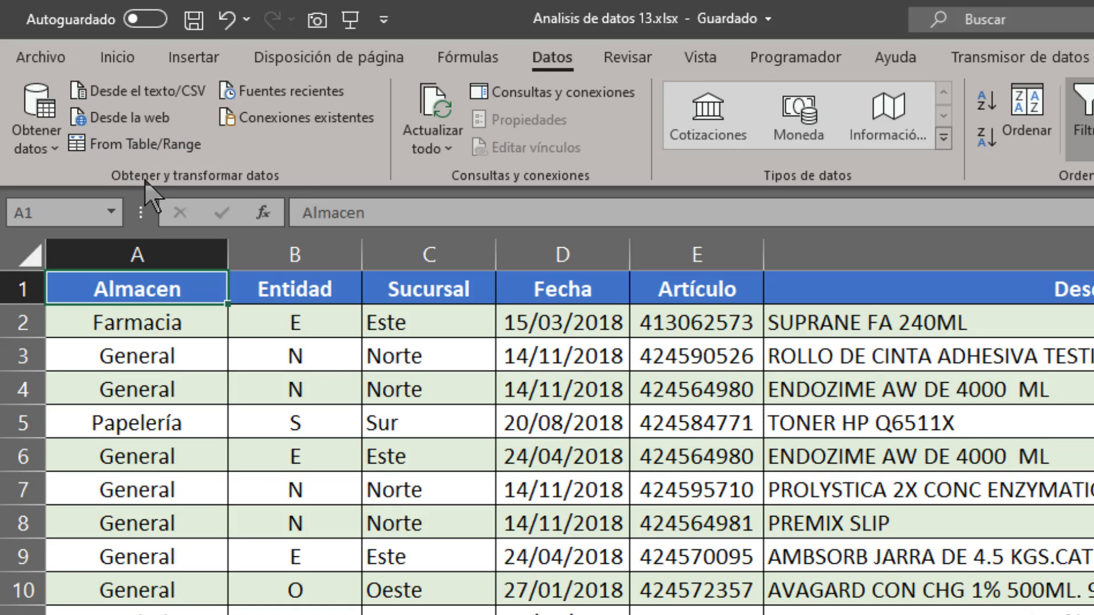
click(162, 149)
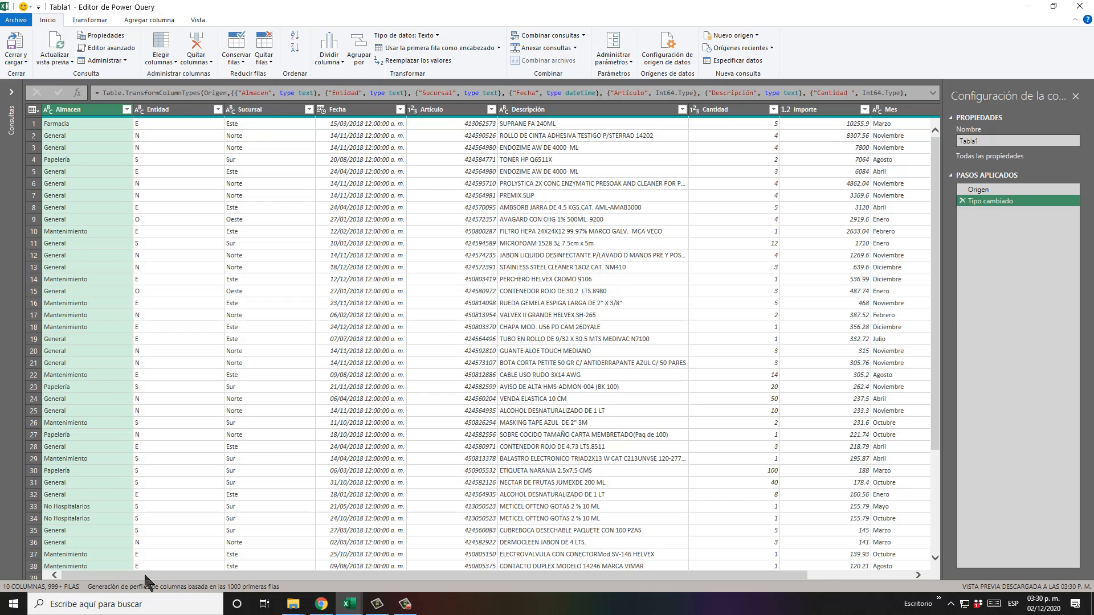
drag(165, 575, 91, 572)
Step: Add an index column starting from 0 to the Tabla1 query
click(161, 20)
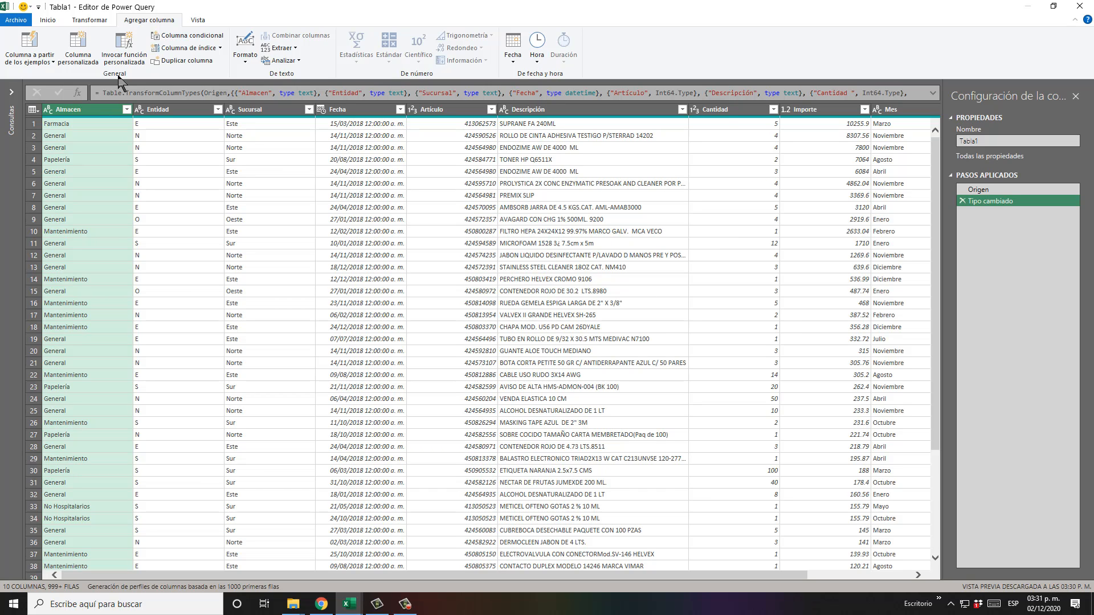
click(221, 45)
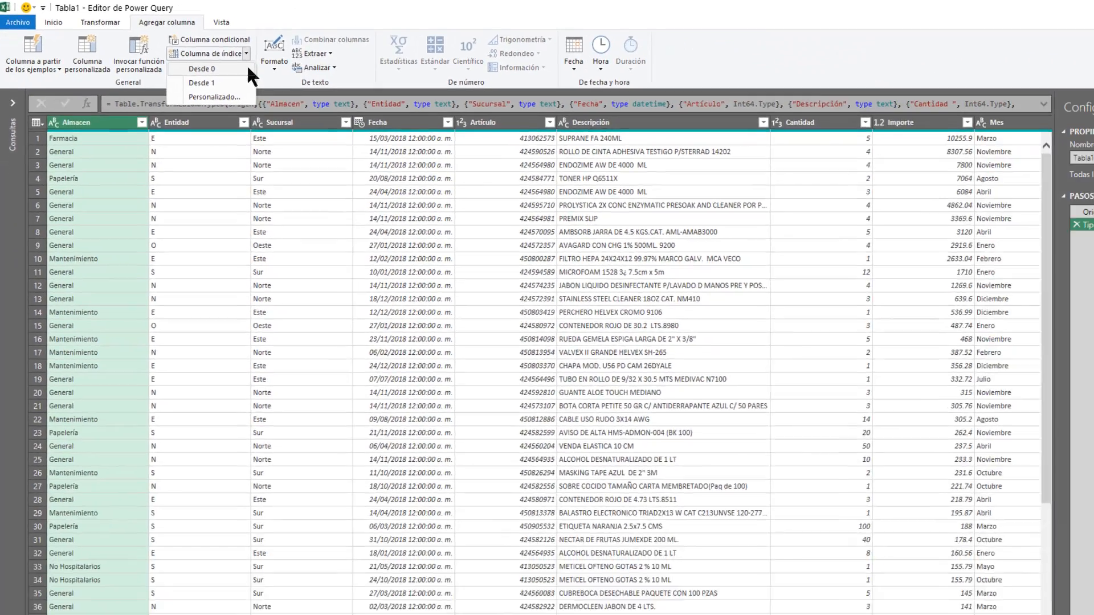
click(481, 126)
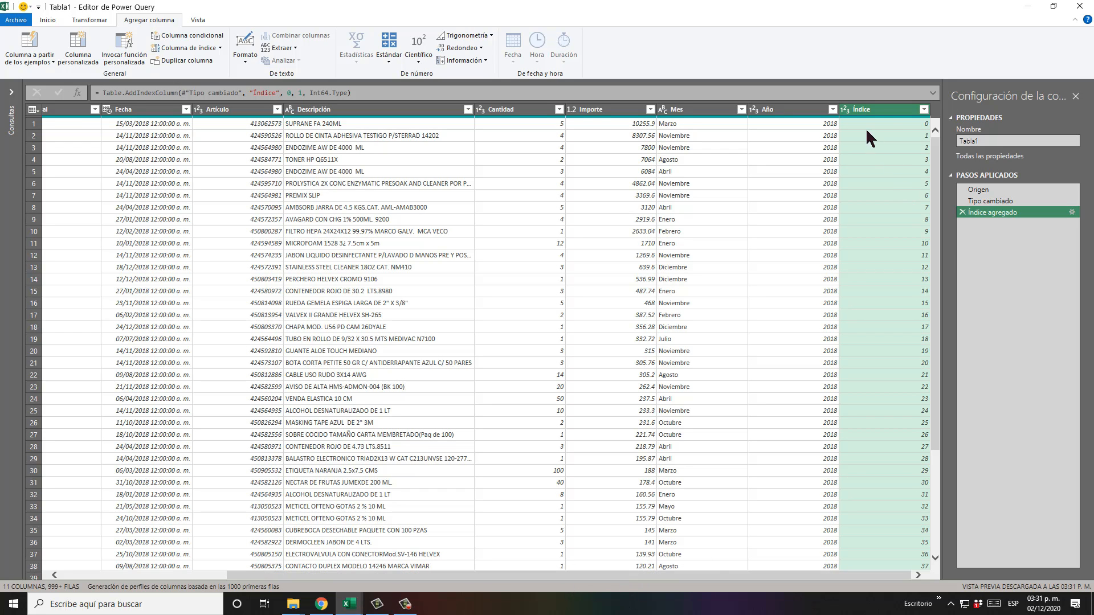
Step: Examine the numbering of the Índice column down through the records
click(905, 127)
key(Down)
key(Down)
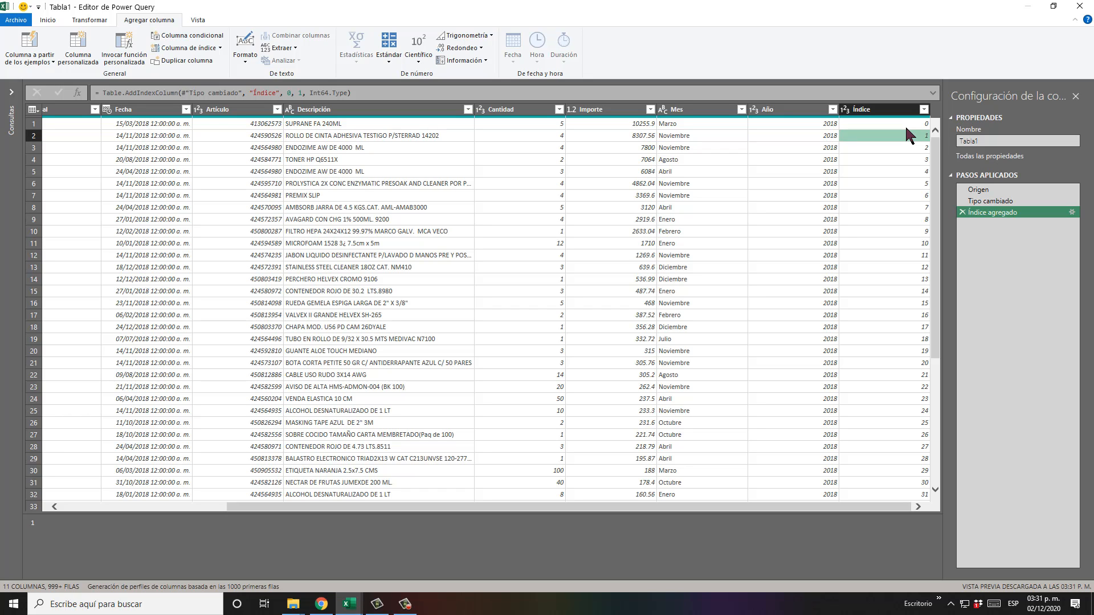
key(Down)
key(Down)
key(Down)
key(Down)
key(Down)
key(Down)
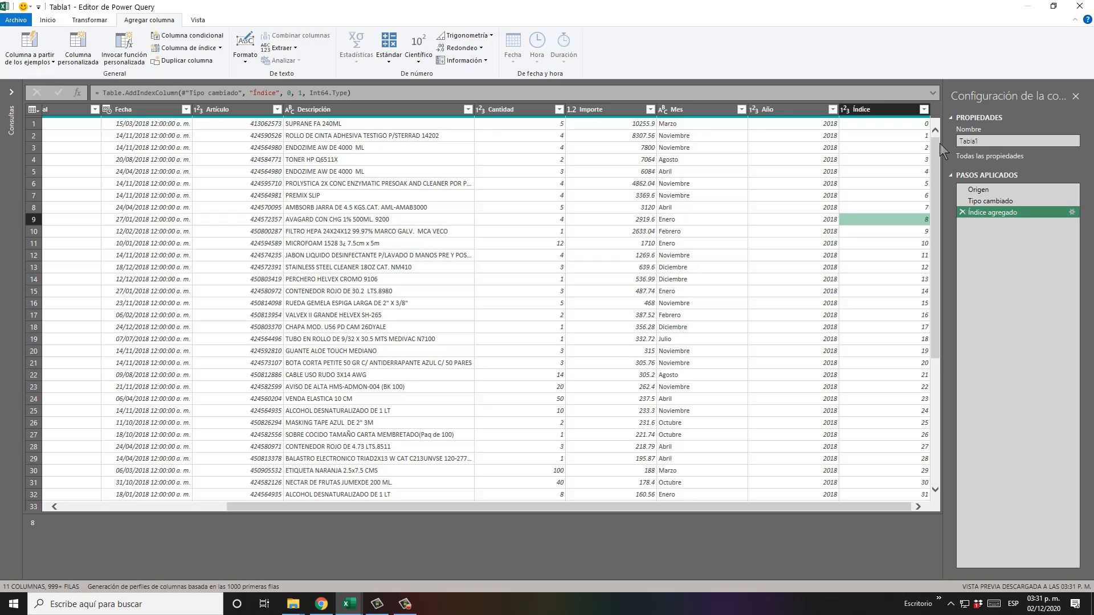
scroll(942, 330, down, 20)
drag(942, 416, 933, 136)
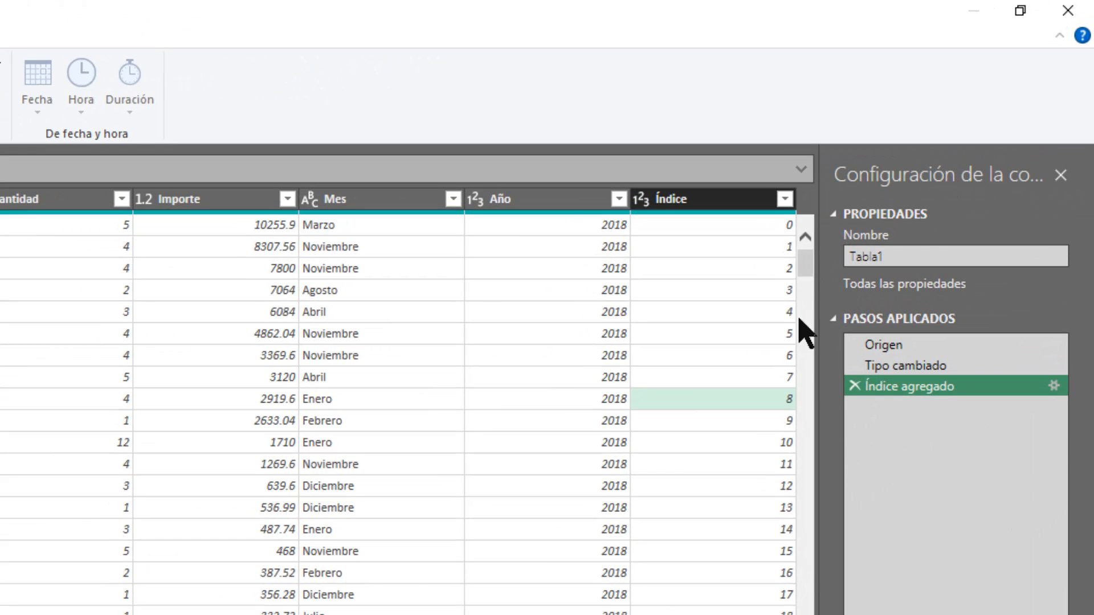
Step: Remove the zero-based index step and add an index column starting from 1
click(854, 386)
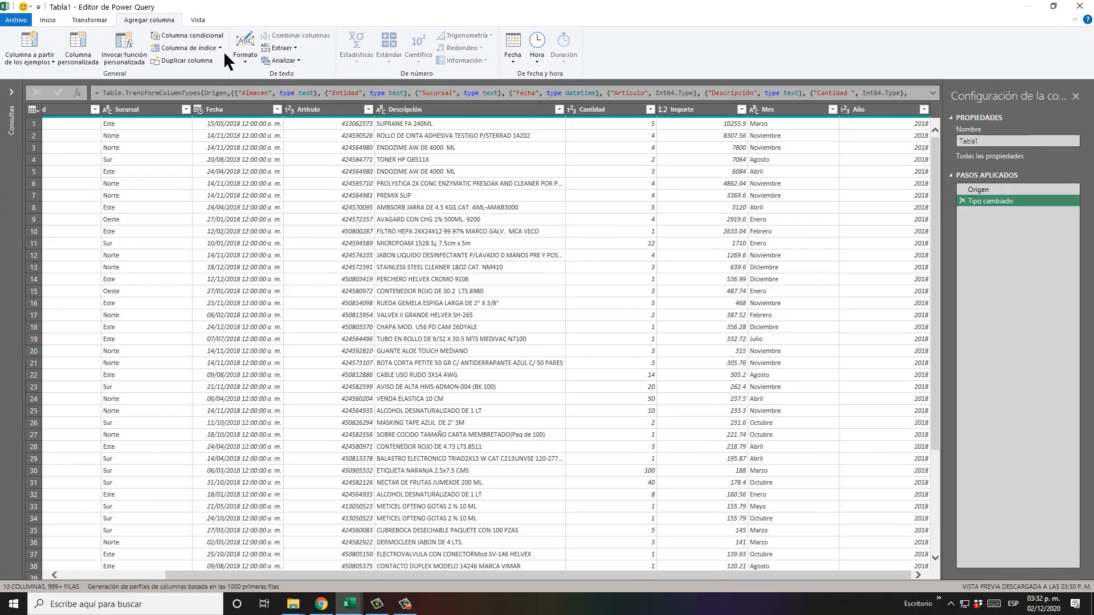
click(220, 48)
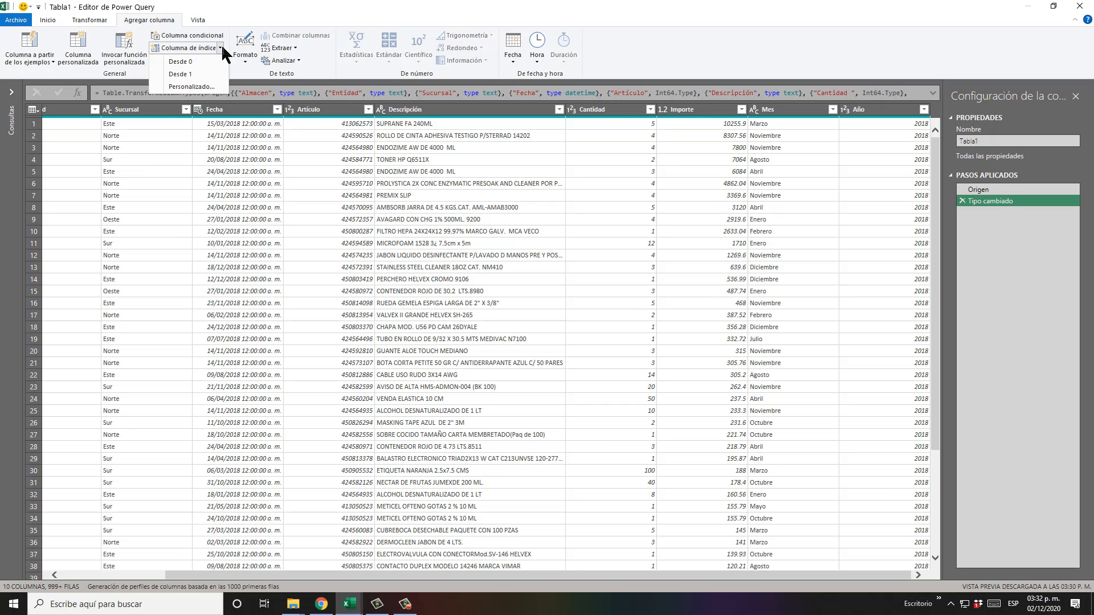
click(200, 74)
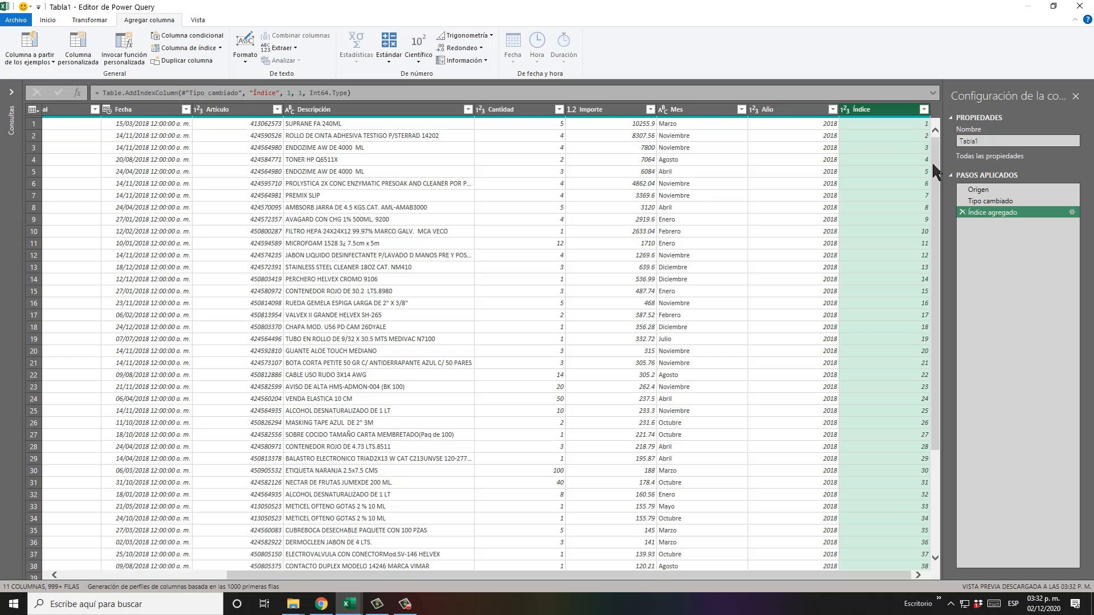
drag(931, 162, 950, 141)
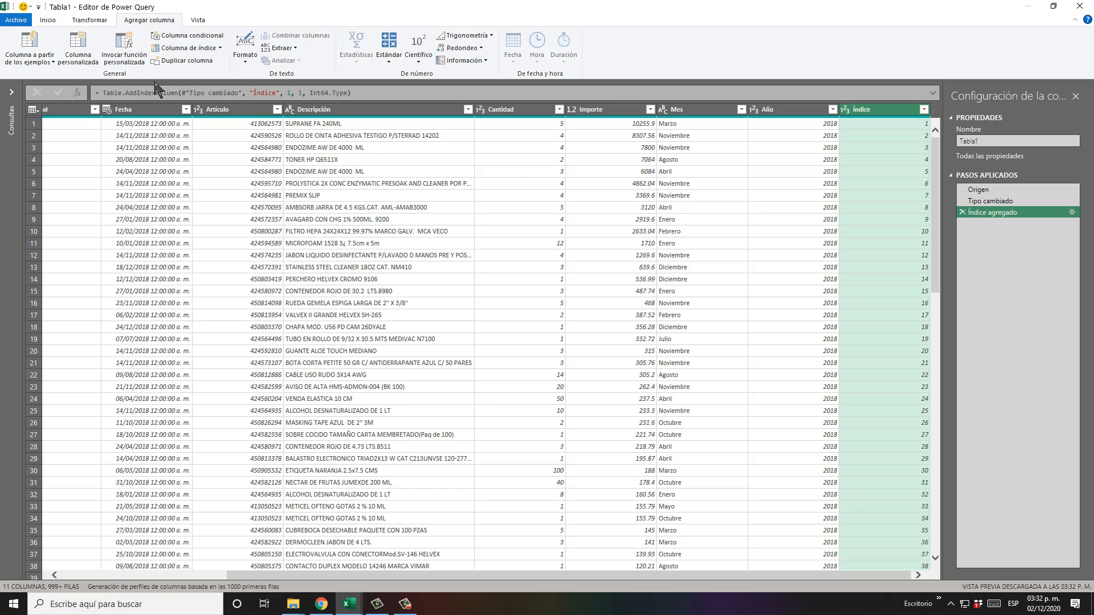
Step: Add a custom index column with an initial index of 1001 and an increment of 1000
click(221, 47)
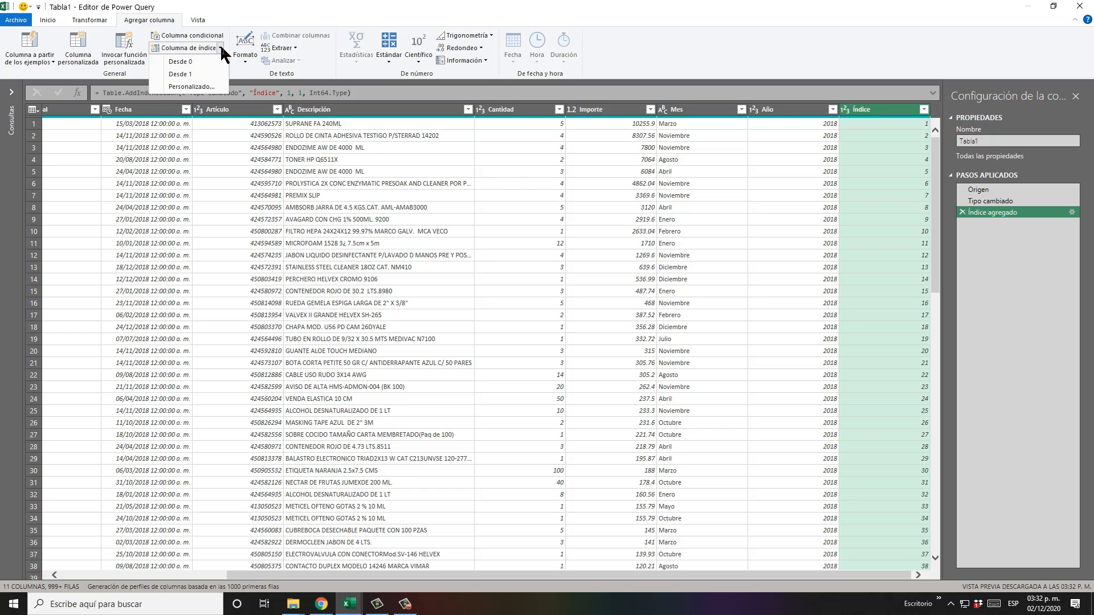
click(216, 81)
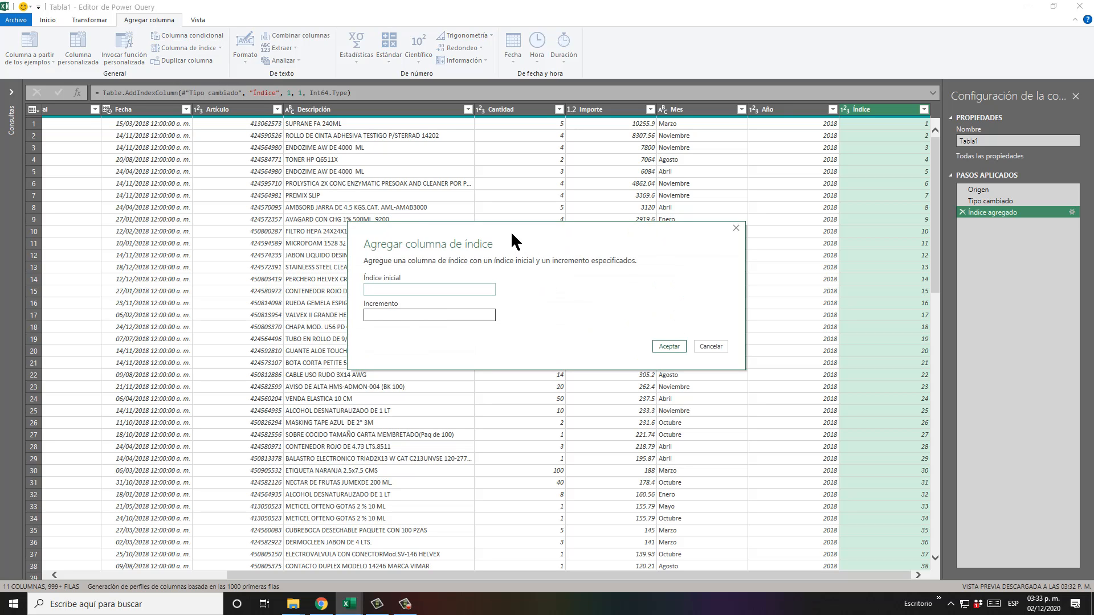
drag(561, 229, 582, 236)
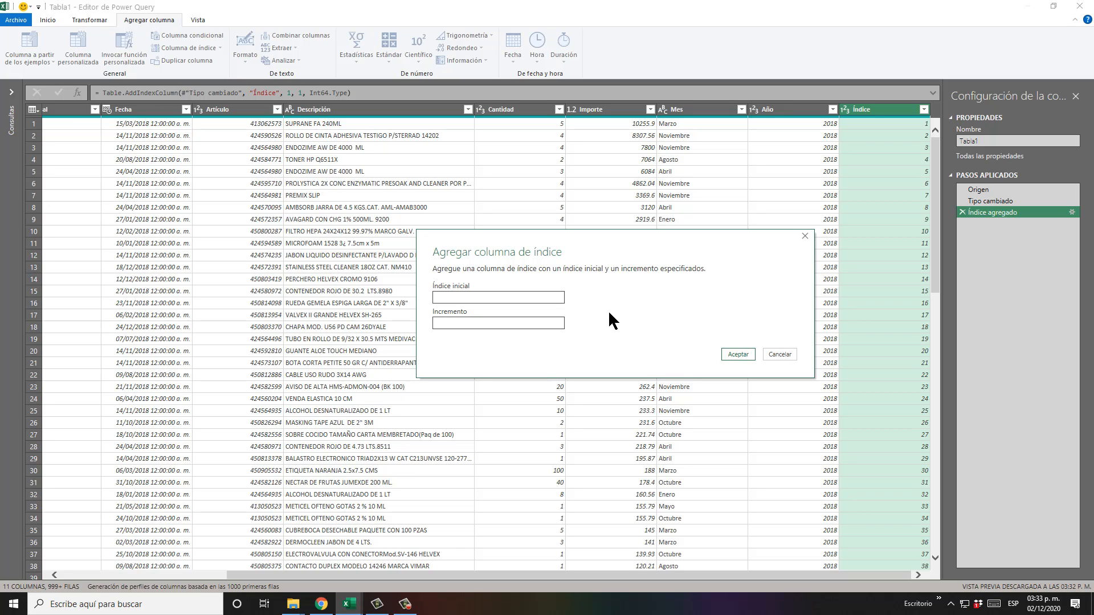
click(501, 297)
text(1001)
click(523, 323)
text(1000)
click(737, 354)
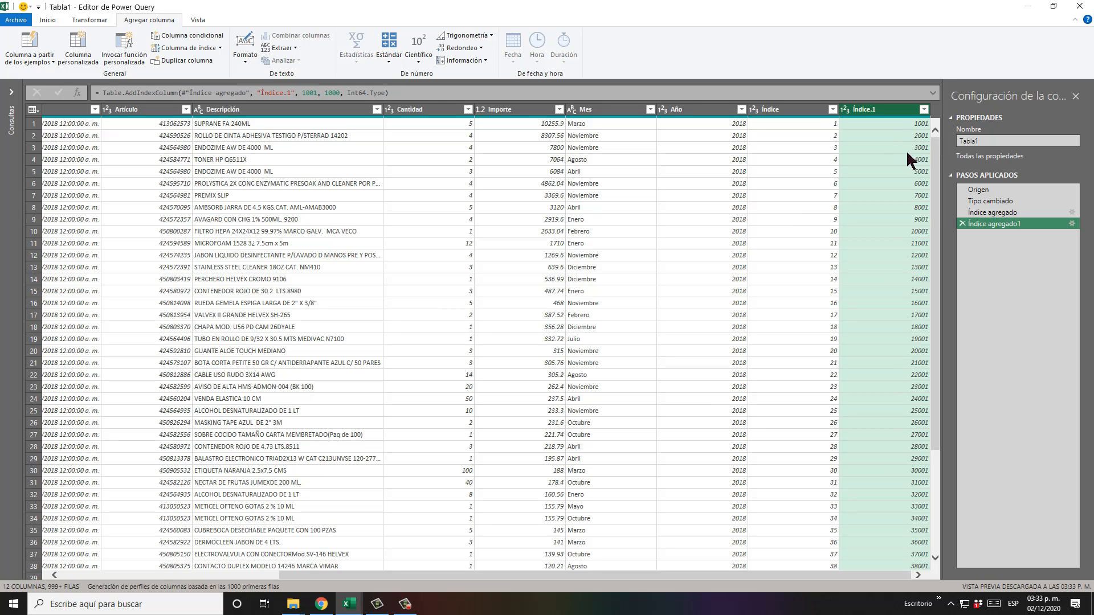
Step: Remove the custom index step and rename the remaining Índice column as COnsecutivo
drag(933, 191, 932, 159)
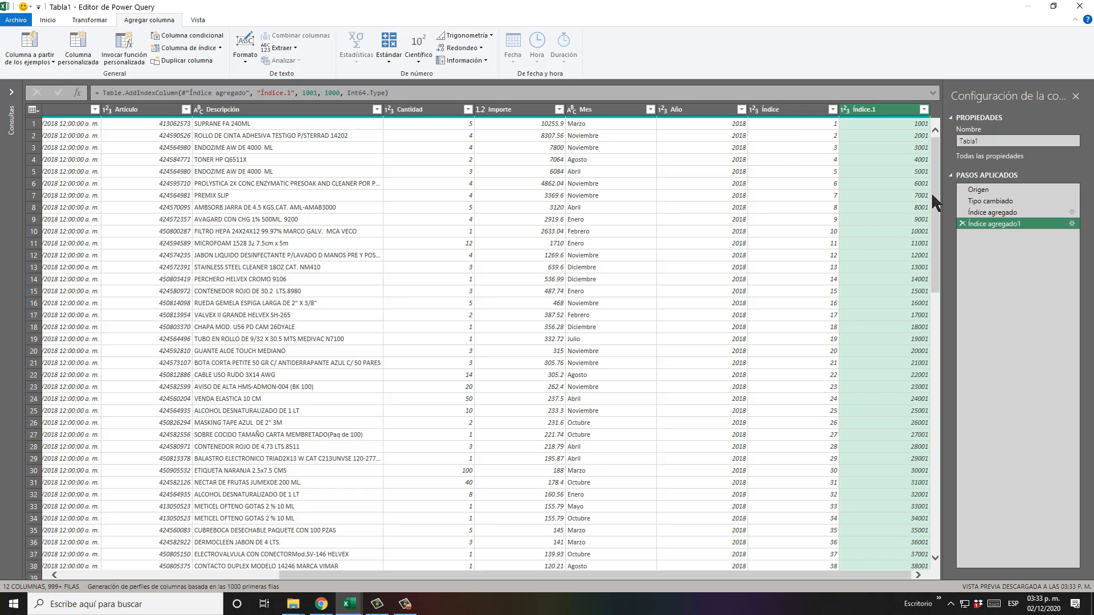
click(962, 223)
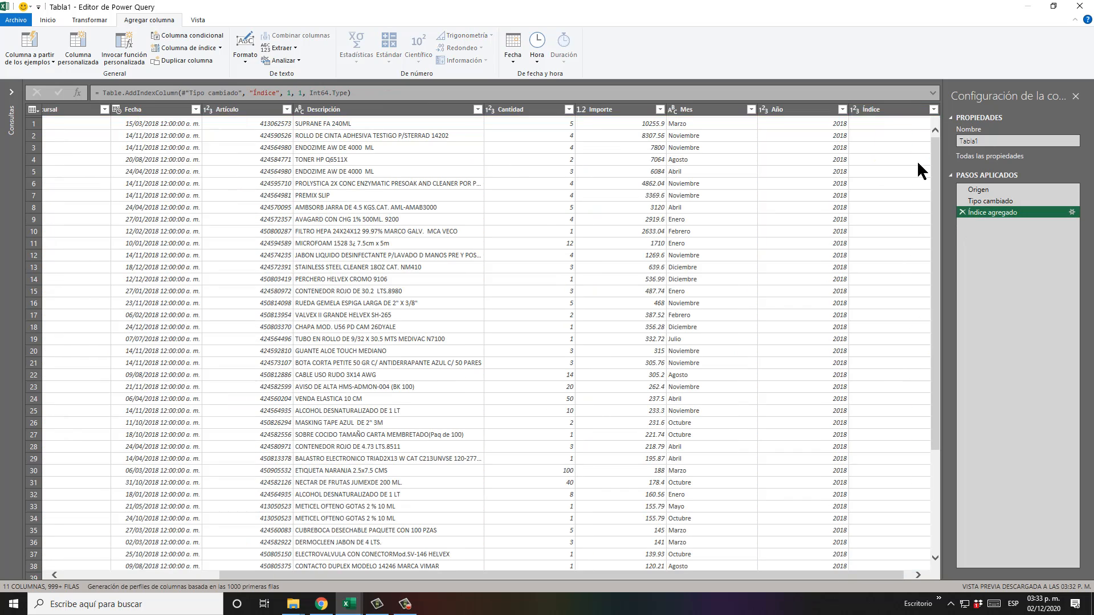
double_click(884, 110)
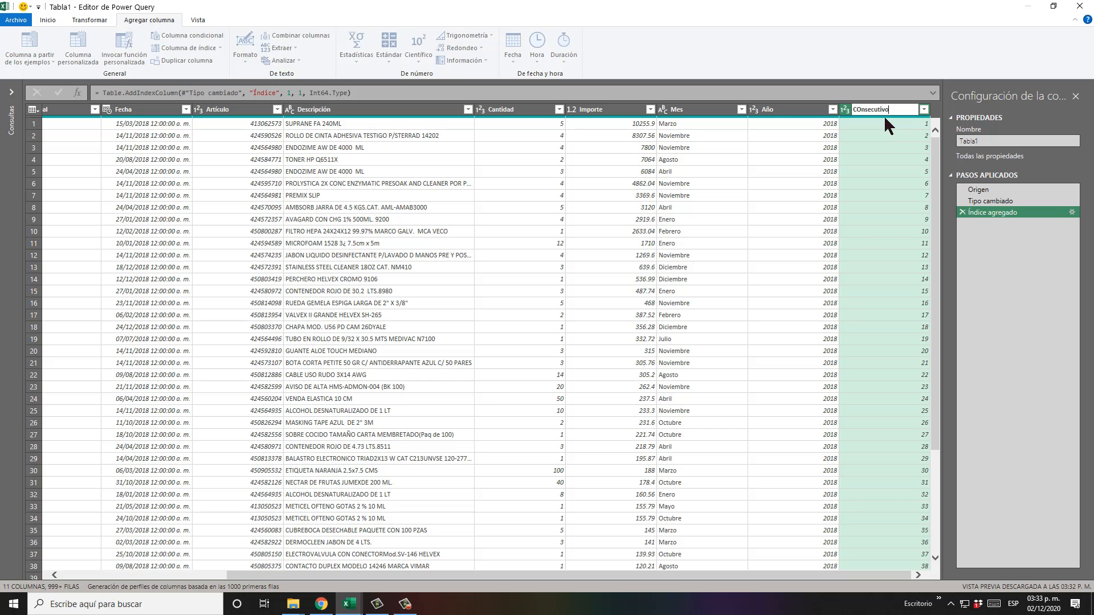
key(Return)
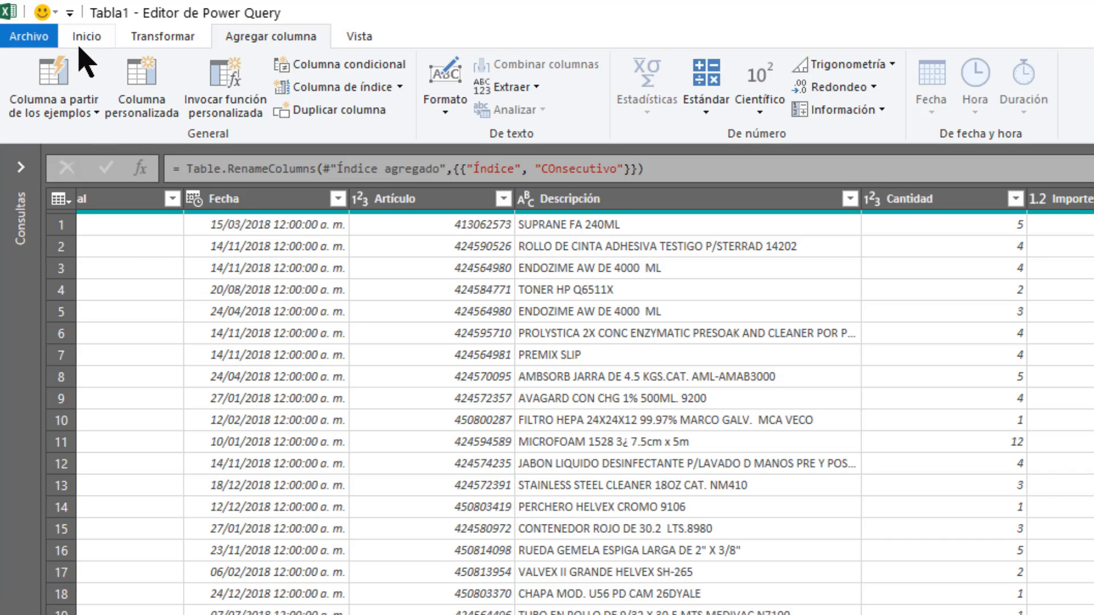
Step: Add a column from examples that extracts the first four Artículo digits, giving 4130 and 4245 for the first two rows
click(57, 77)
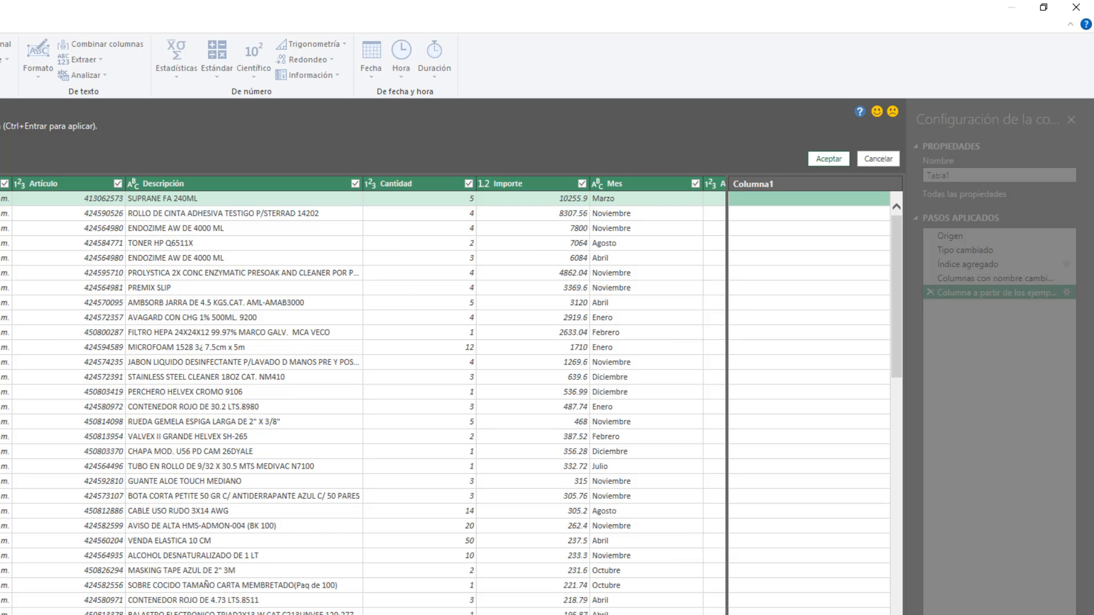
scroll(363, 396, left, 4)
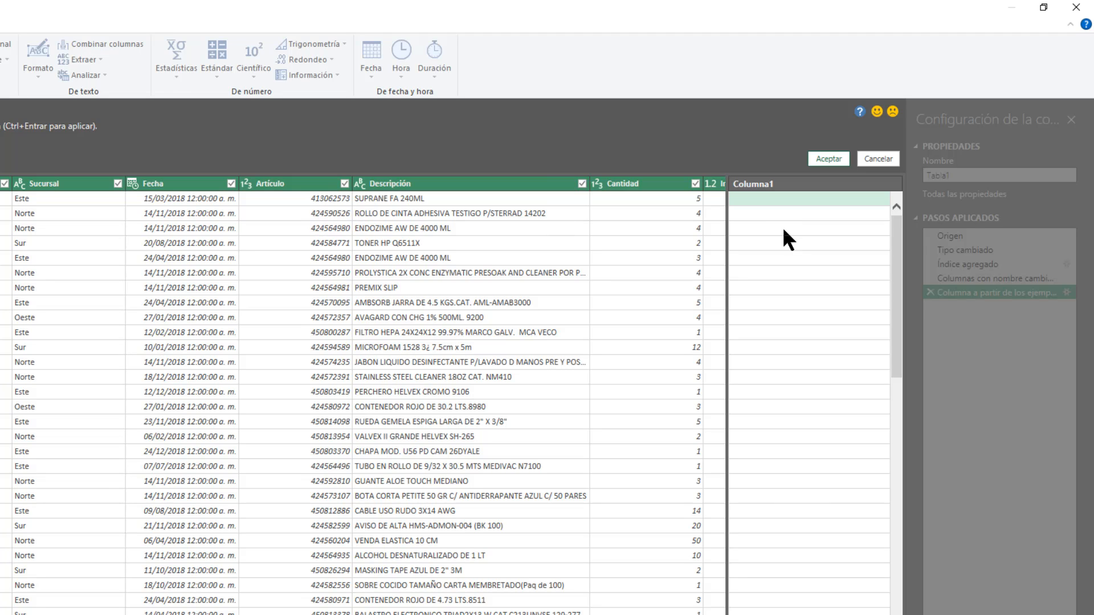
click(767, 197)
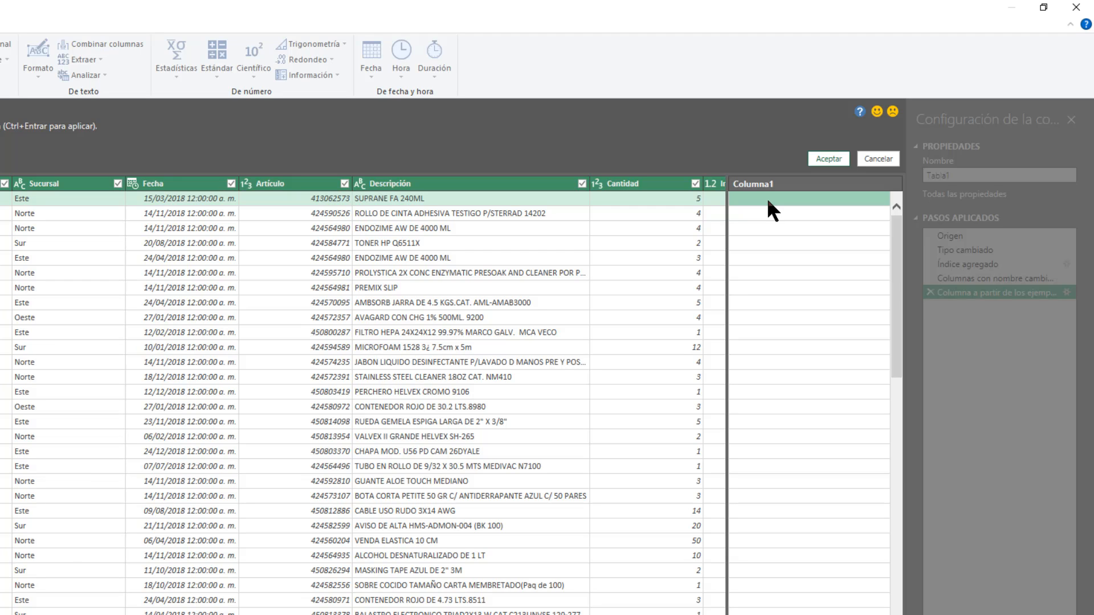
text(4130)
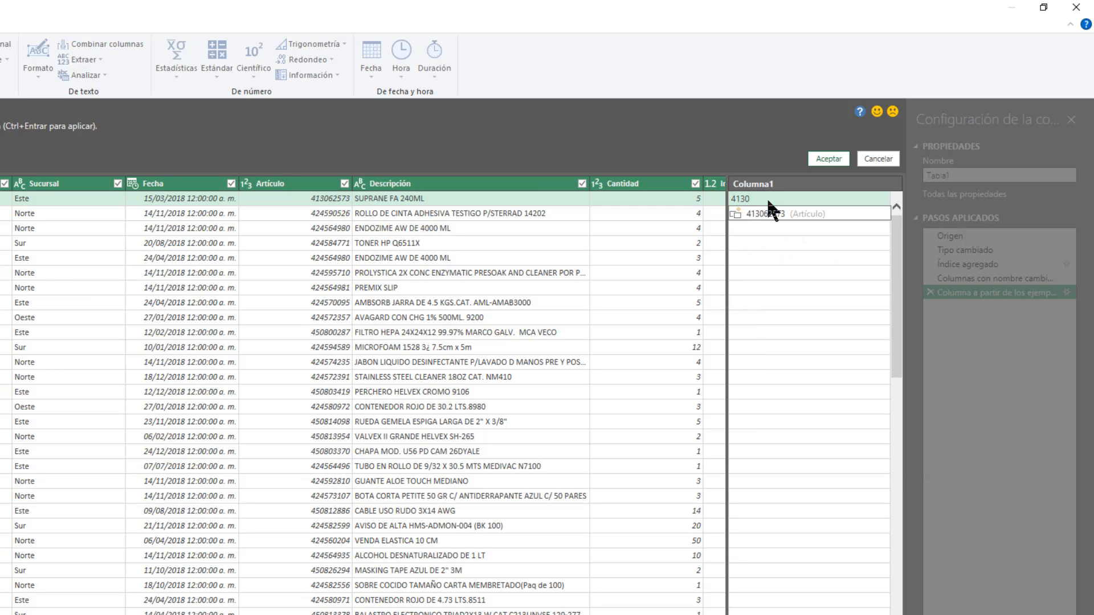
key(Return)
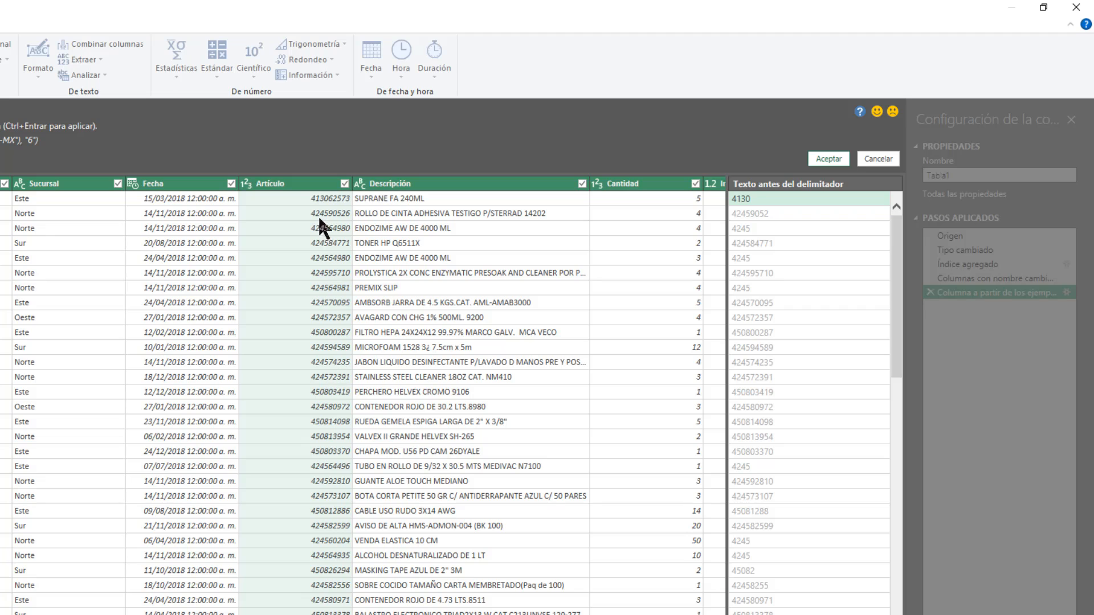
click(784, 214)
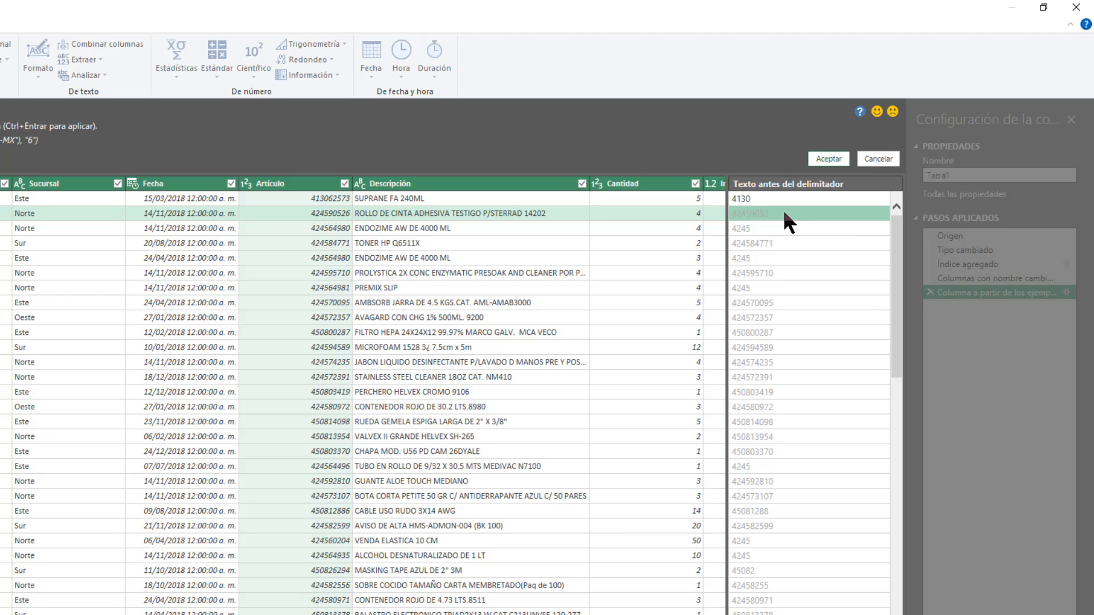
text(4245)
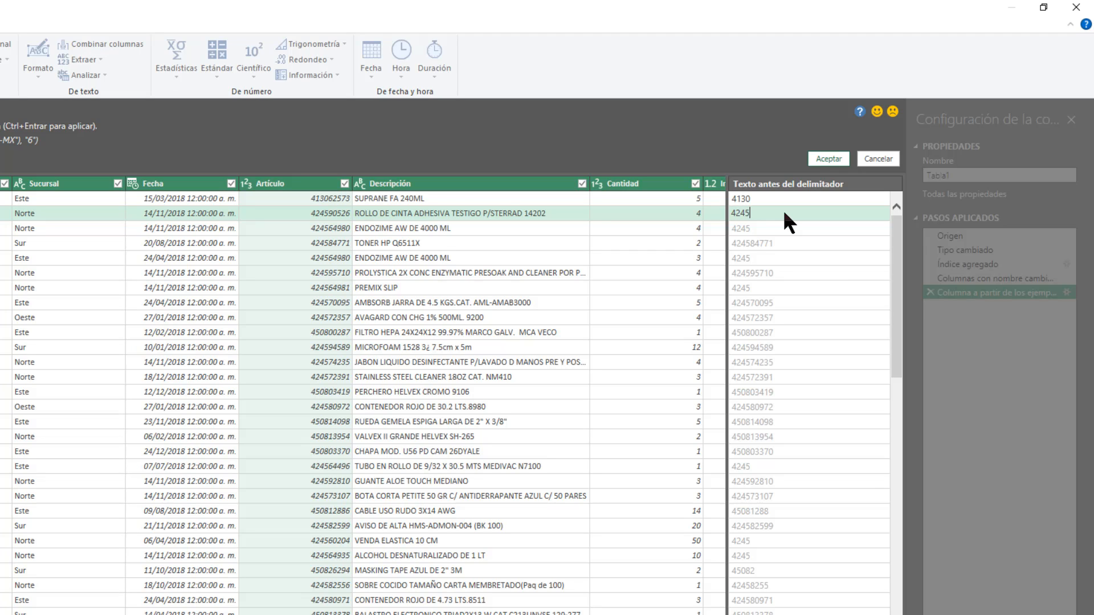
key(Return)
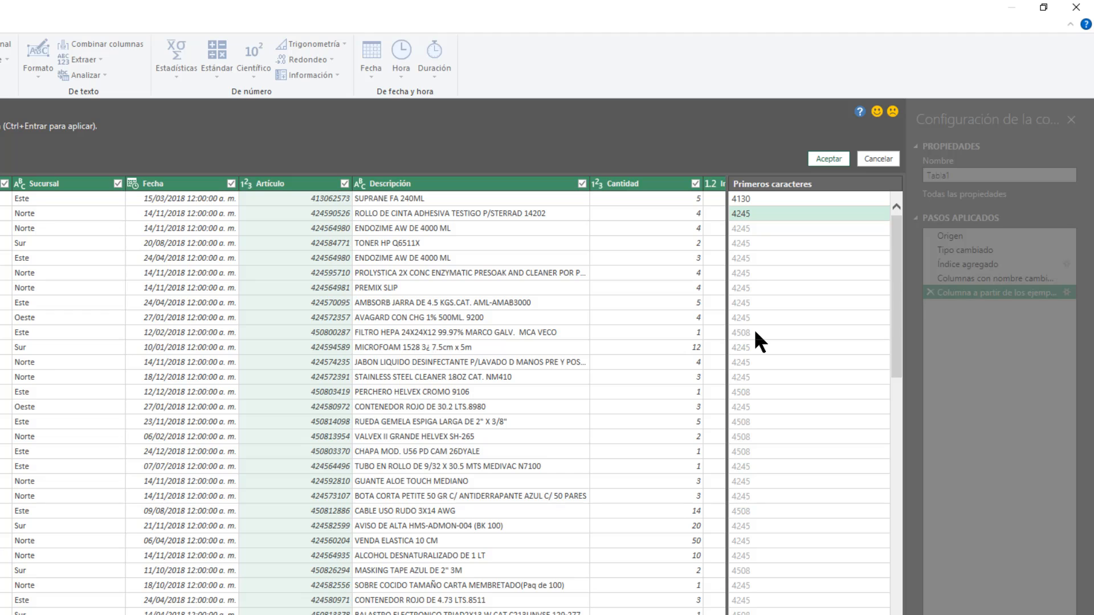
click(829, 158)
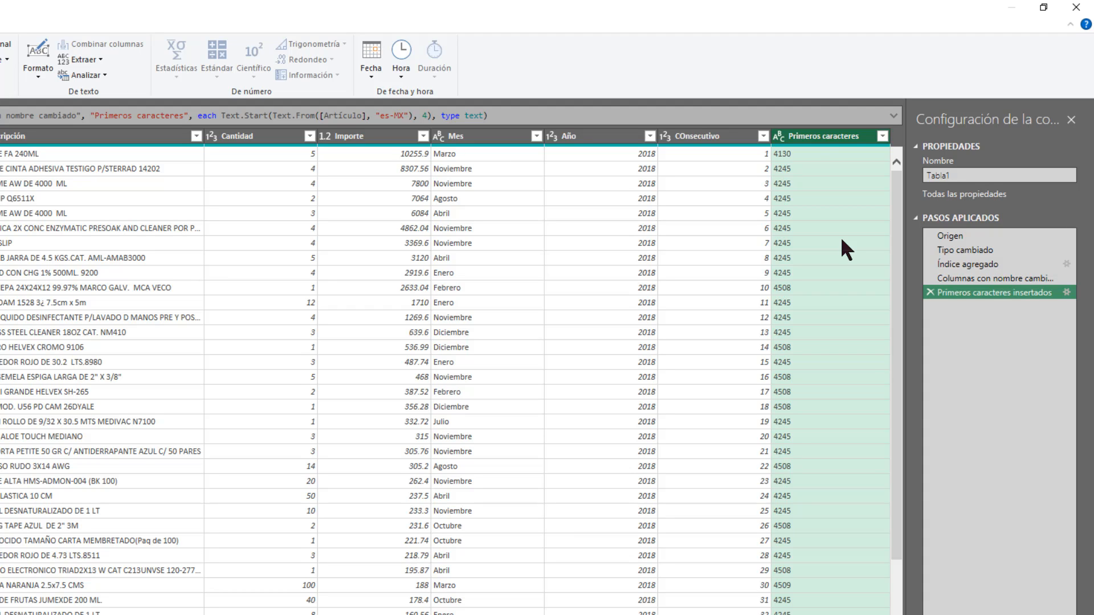
Step: Rename the Primeros caracteres column as Clave
double_click(818, 136)
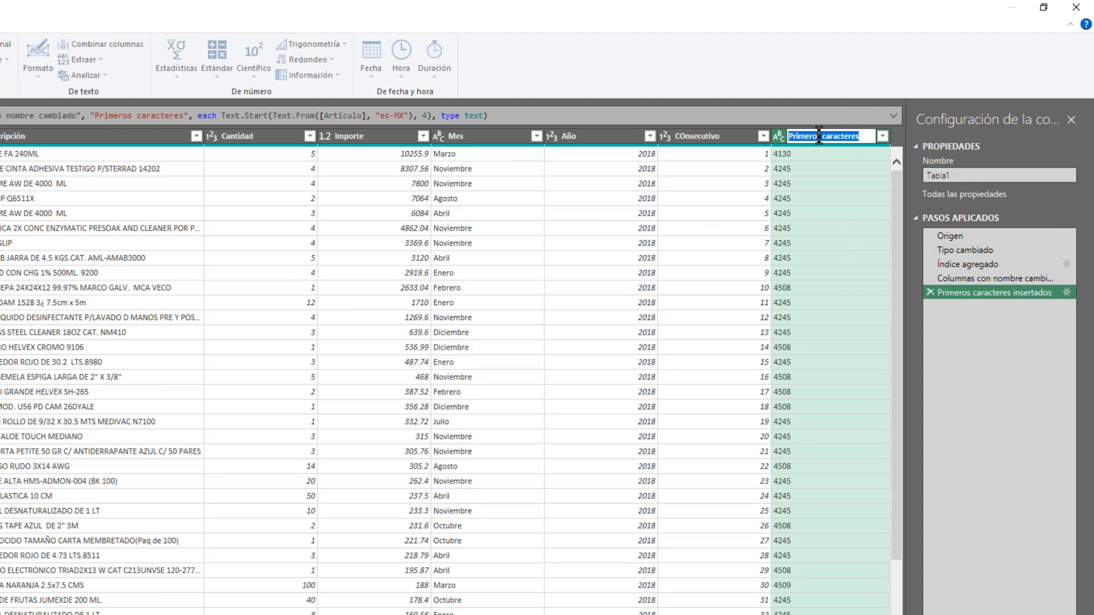
text(Clave)
key(Return)
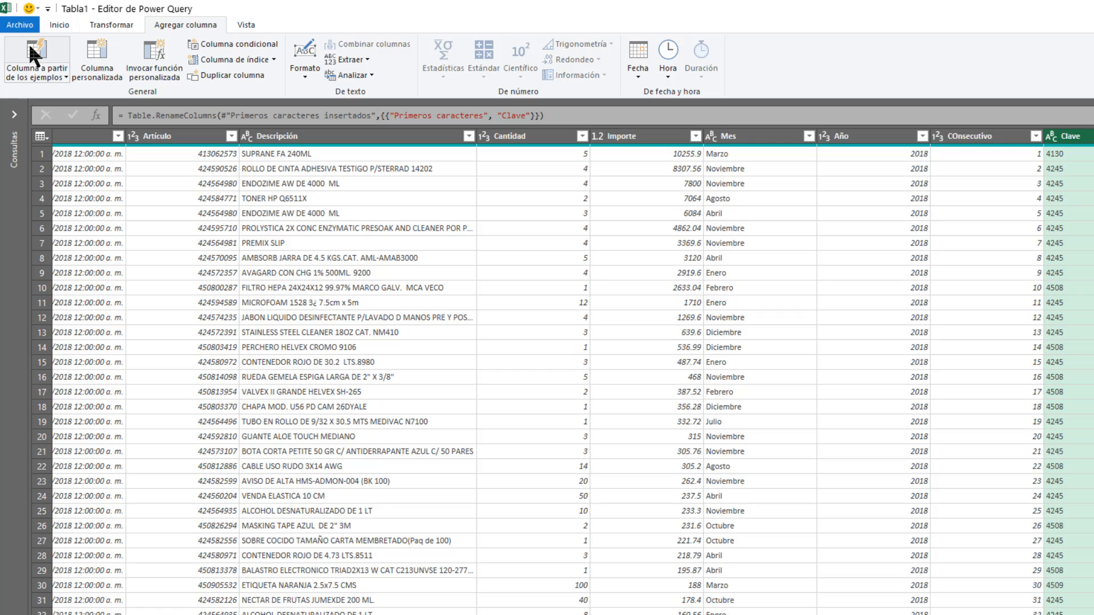
Step: Add a column from examples that combines Almacen and Entidad, giving Farmacia E as the first row's example
click(39, 36)
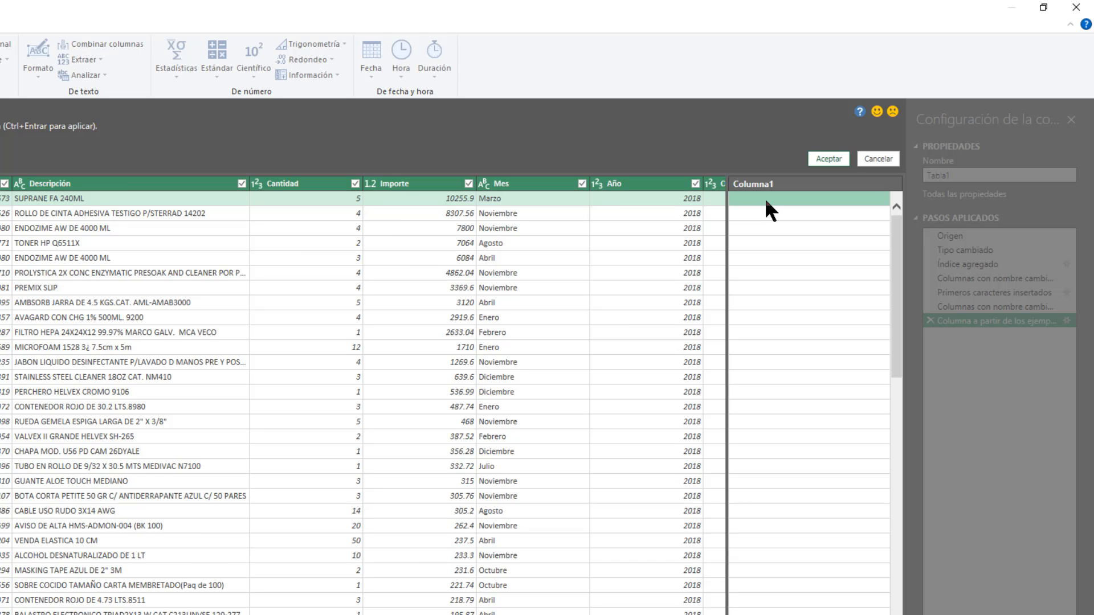
scroll(365, 399, left, 5)
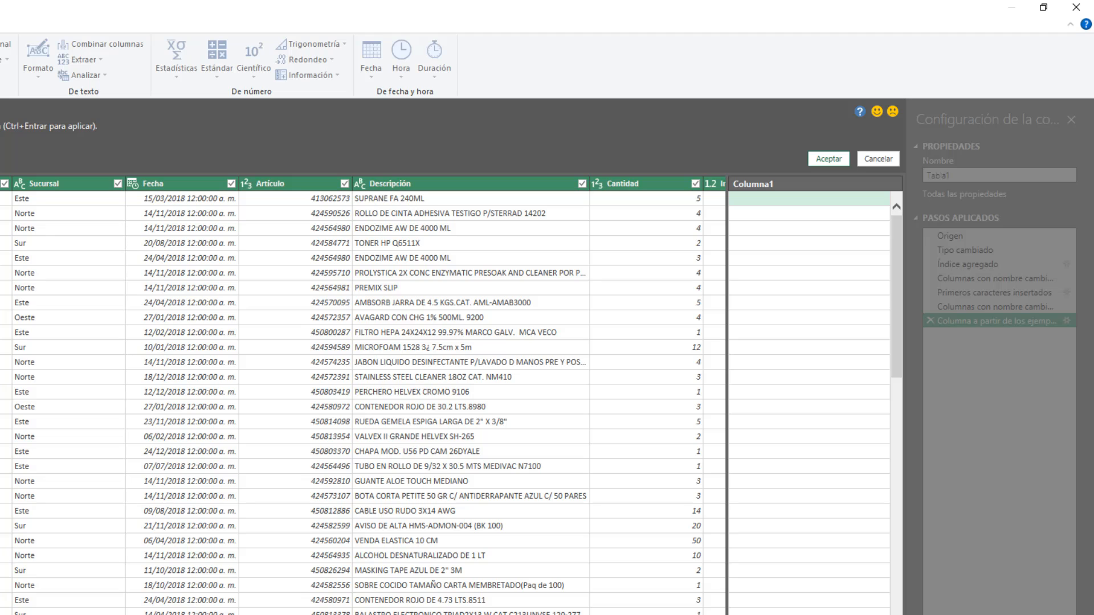
double_click(760, 199)
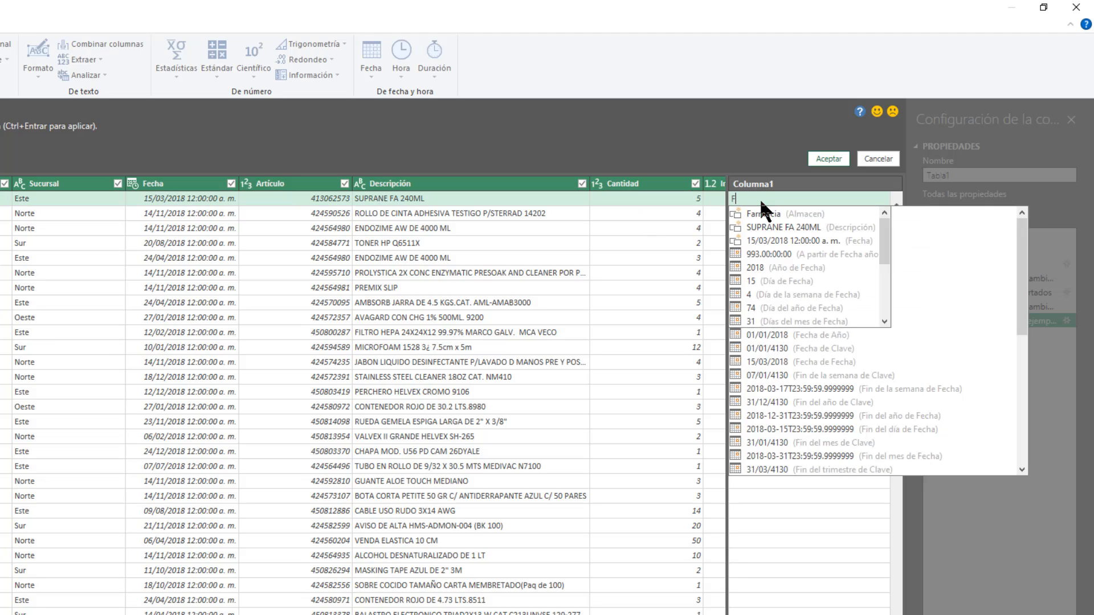
text(Farmaci)
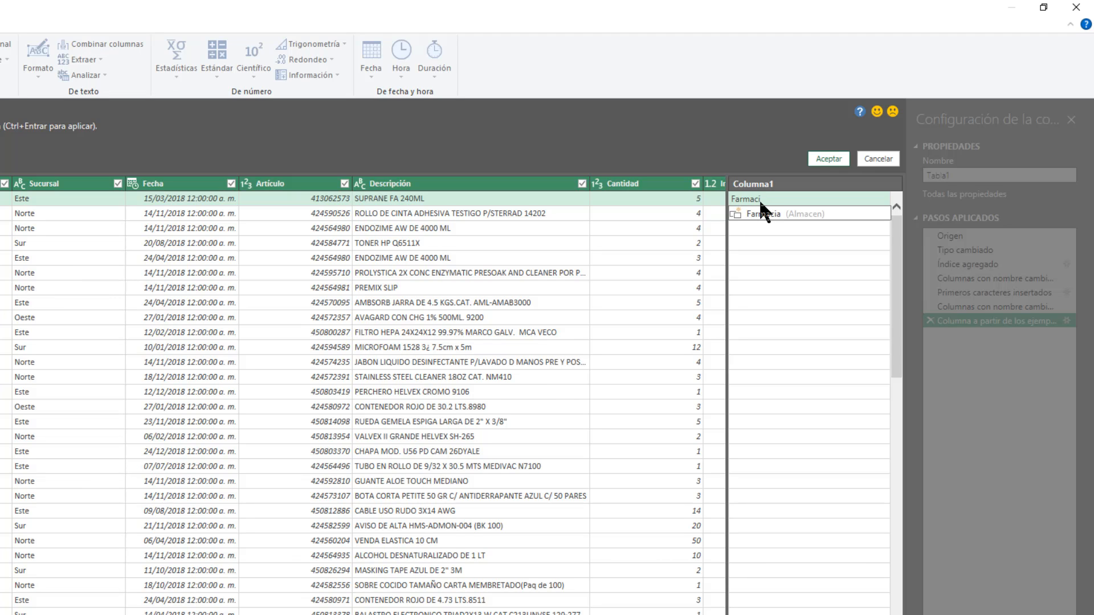
text(a E)
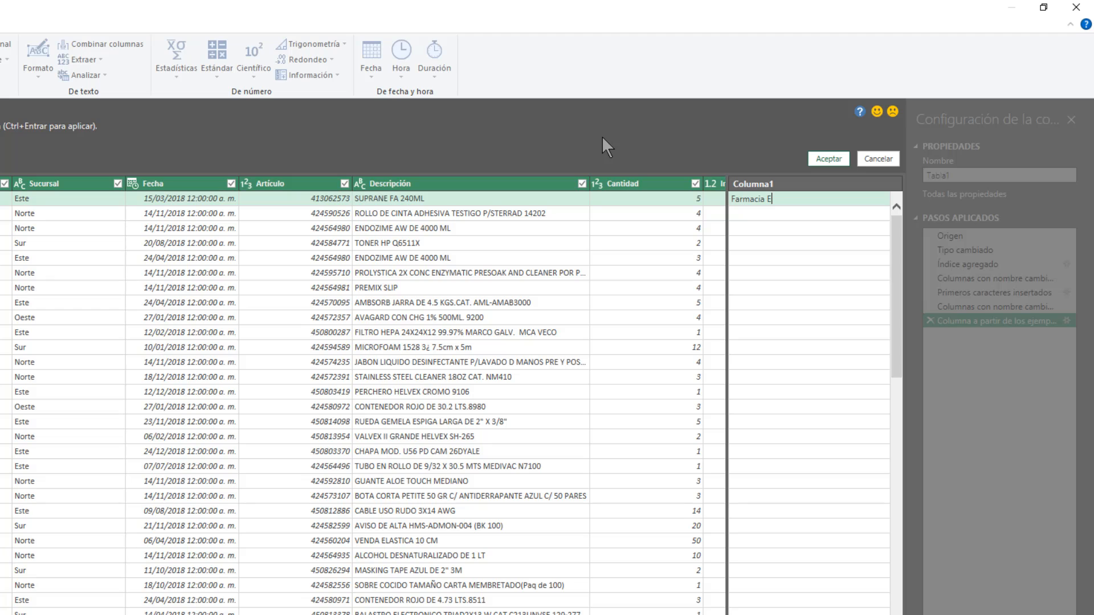
key(Return)
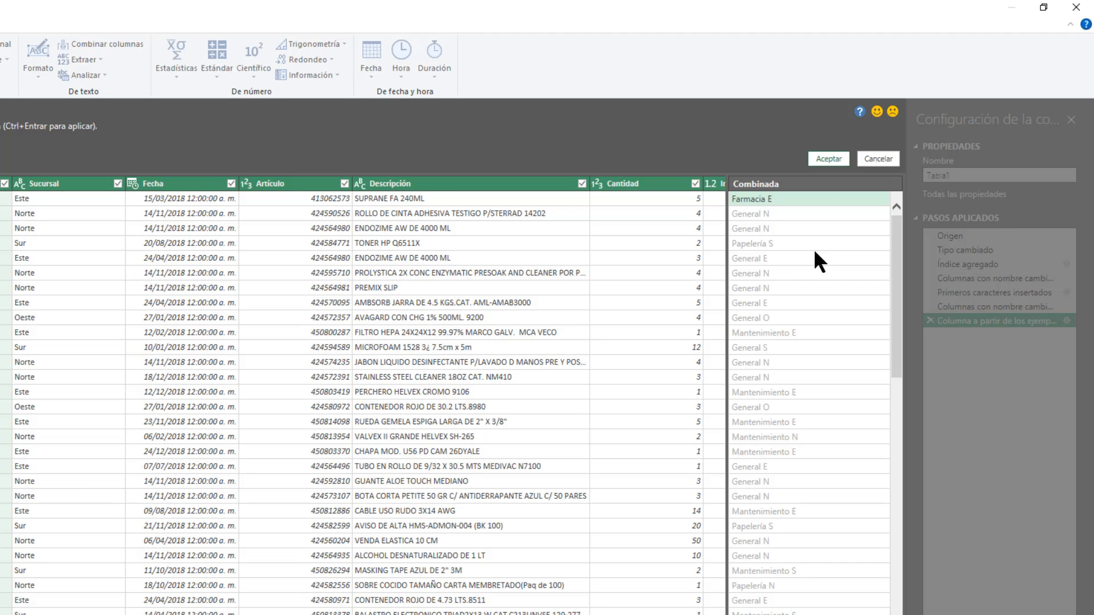
click(829, 160)
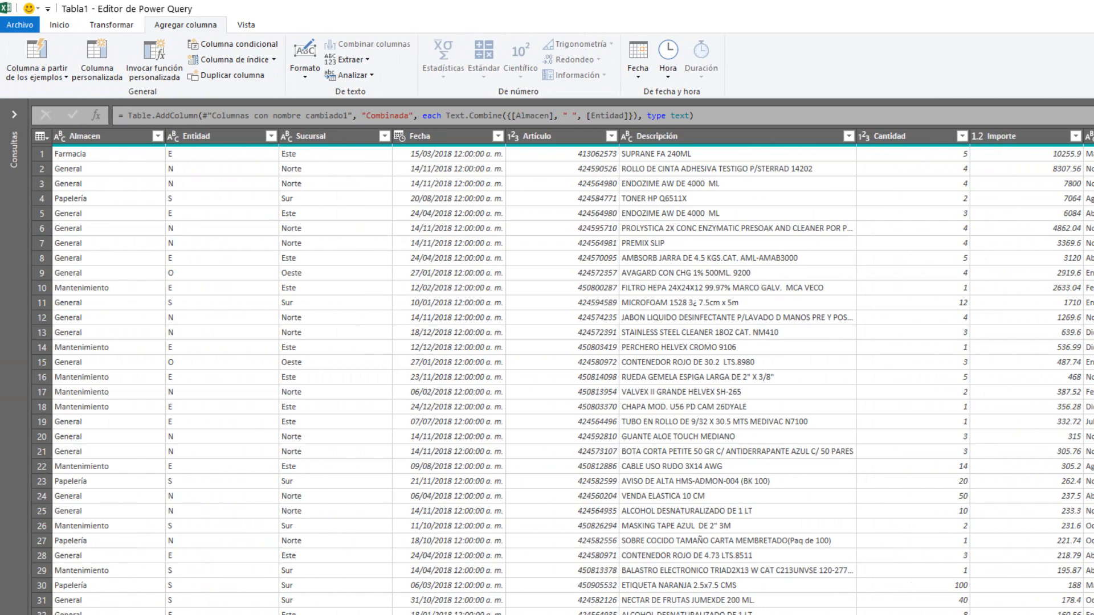
Step: Add a column from examples that abbreviates Mes to its first three letters, giving Mar and Nov for the first two rows
scroll(573, 370, right, 8)
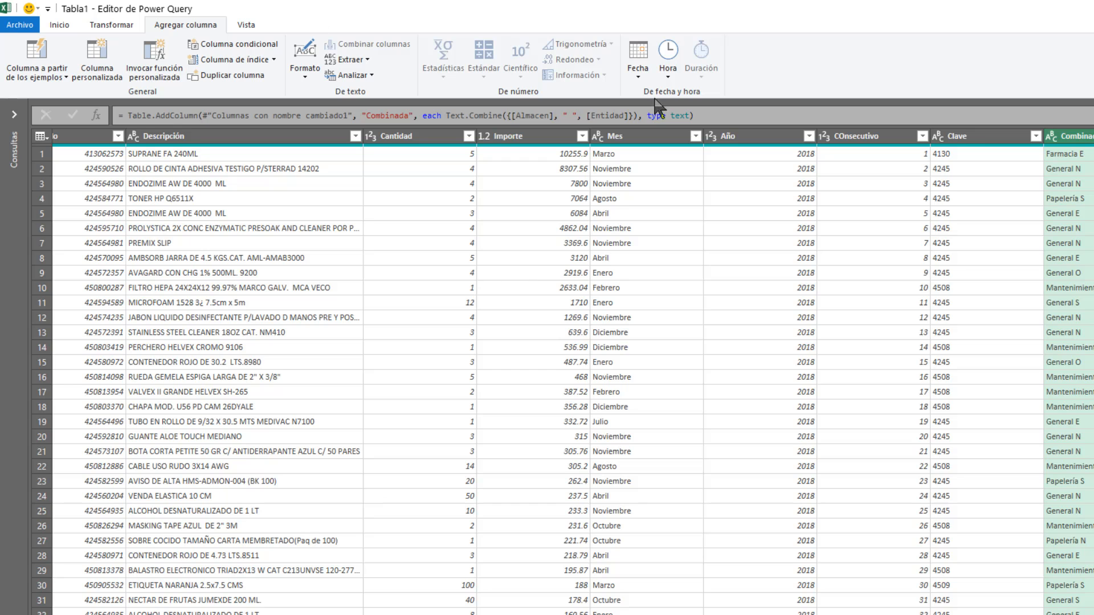
click(43, 35)
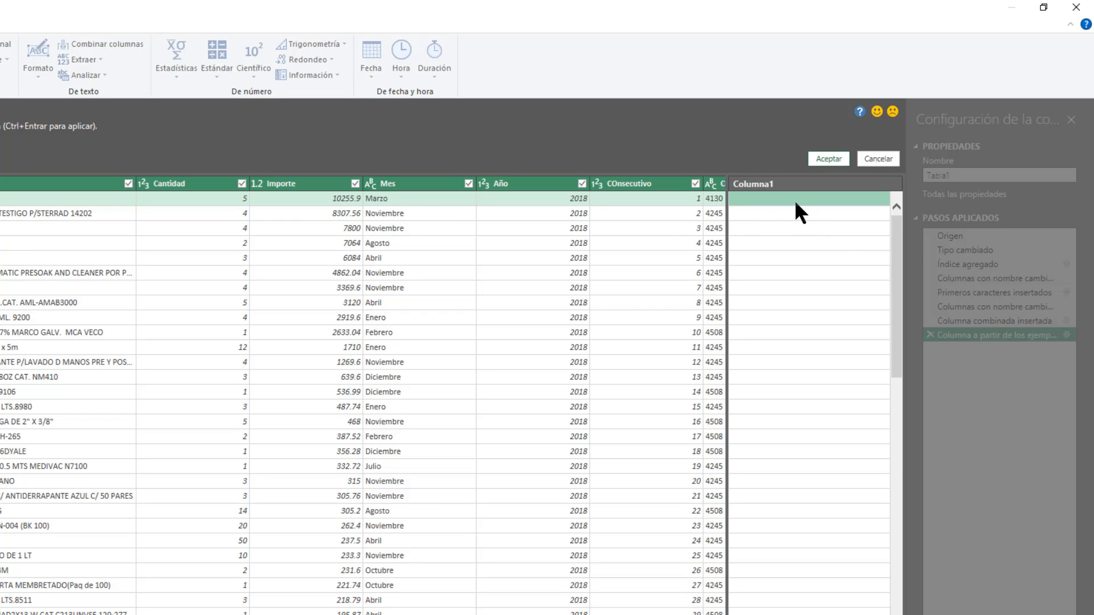
text(Ma)
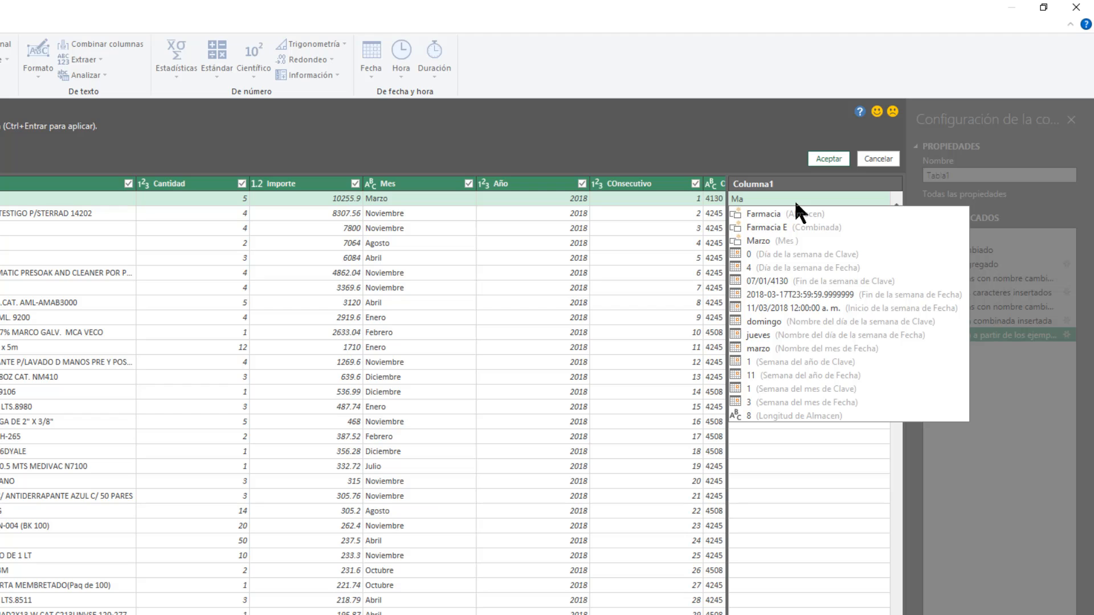
text(r)
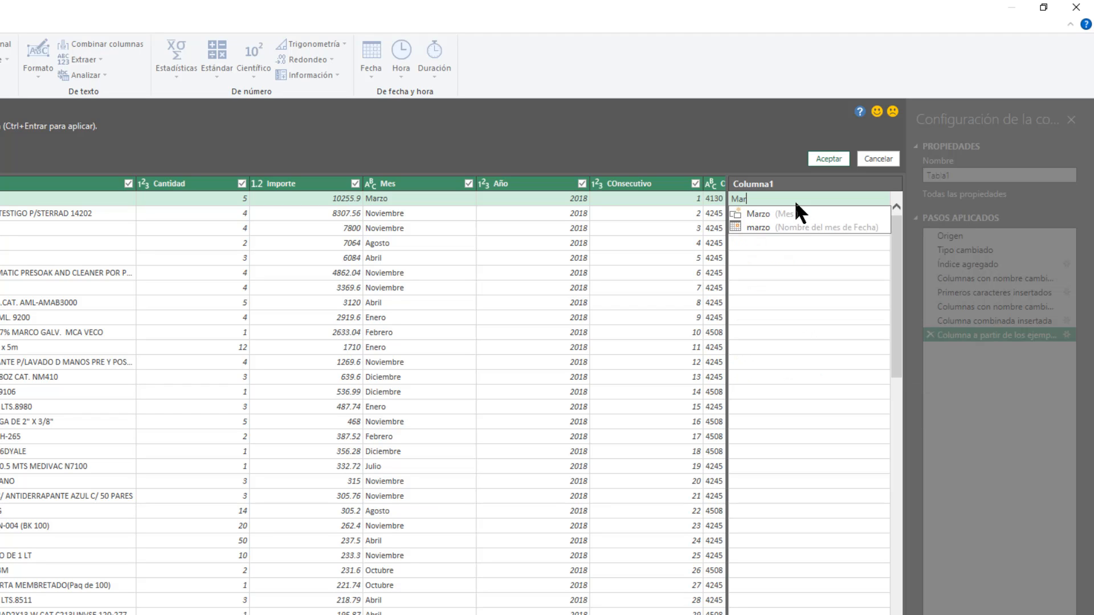
key(Return)
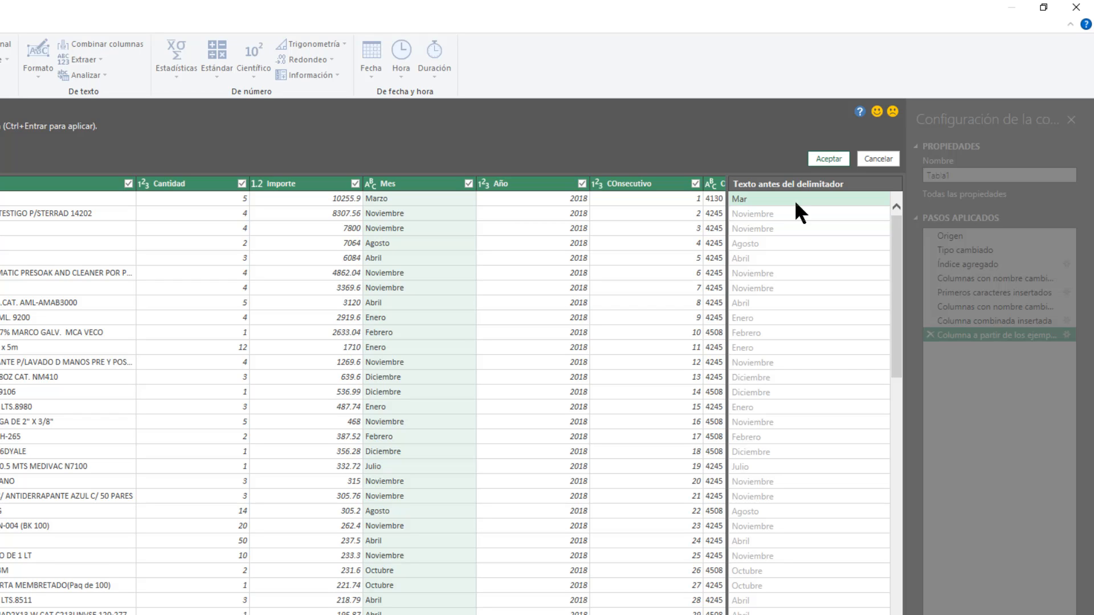
click(786, 214)
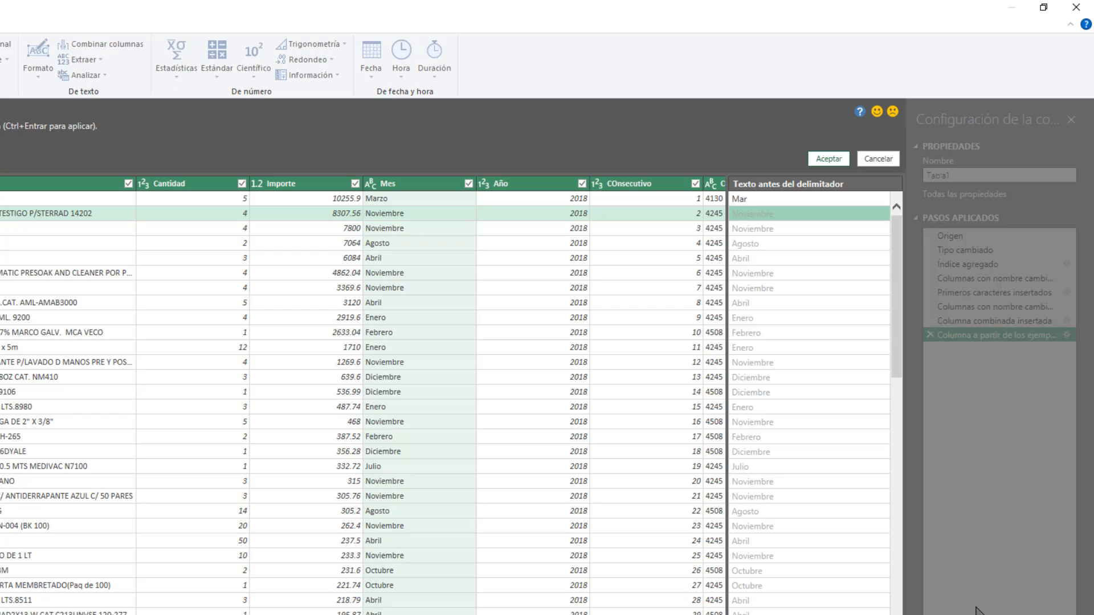
text(Nov)
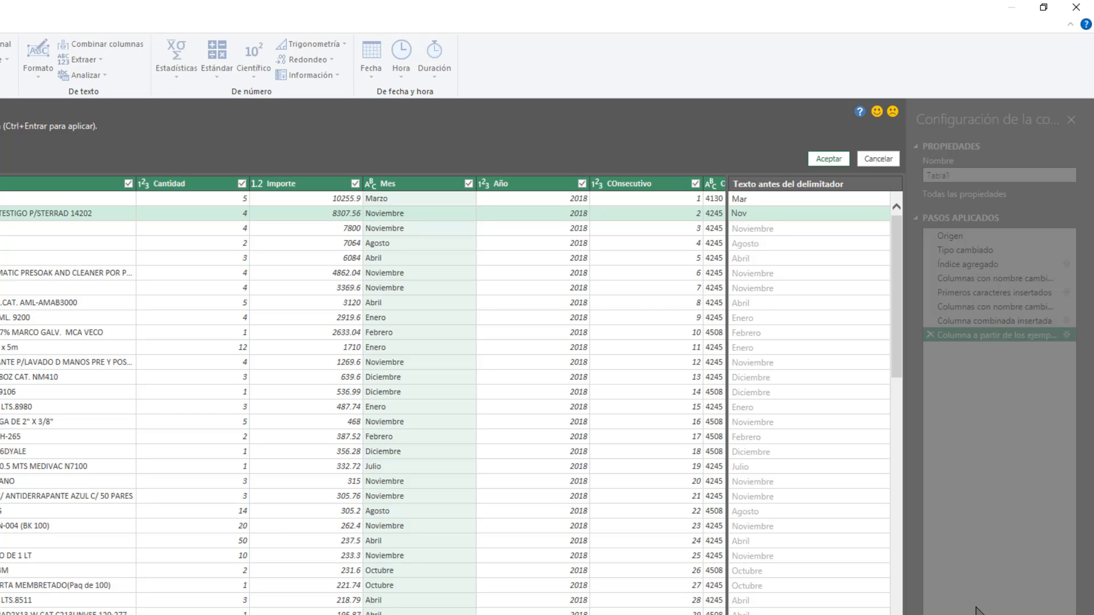
key(Return)
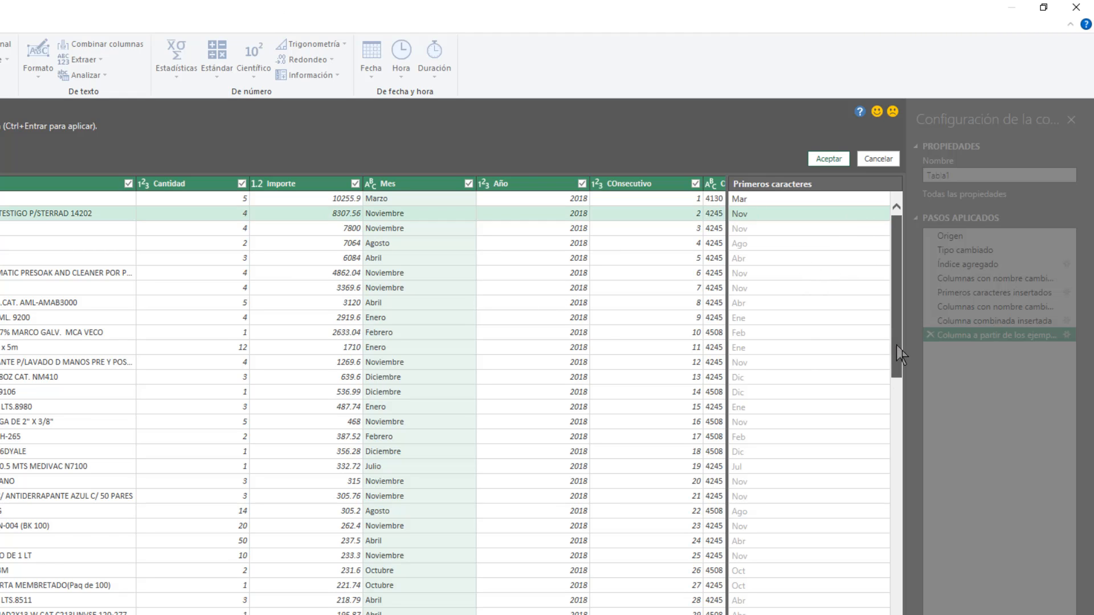
scroll(896, 354, down, 1)
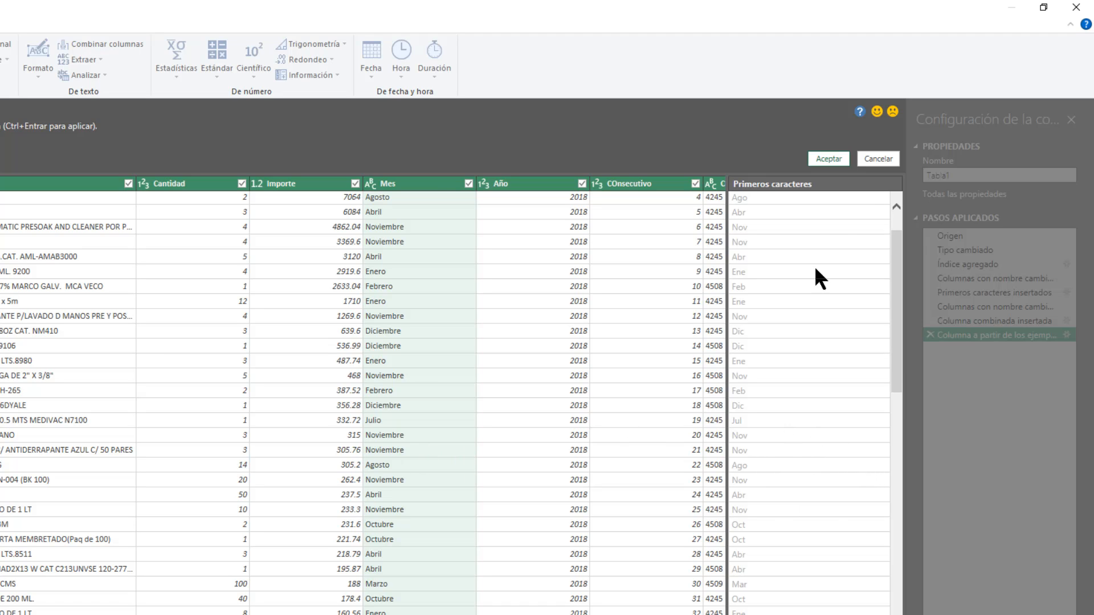
click(827, 158)
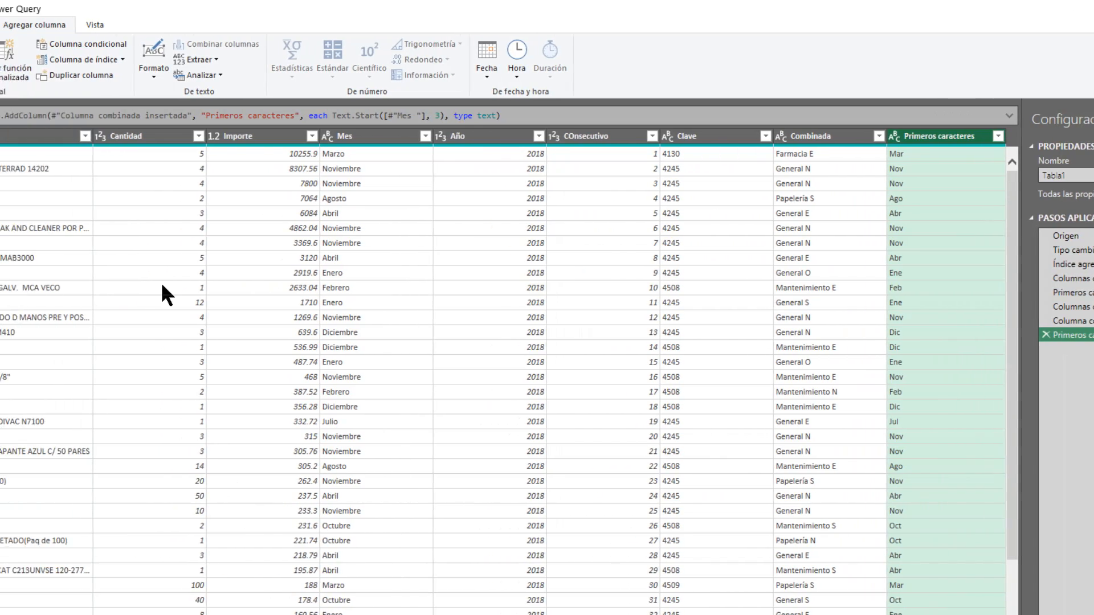
Step: Start a custom column and name it IVA
click(425, 140)
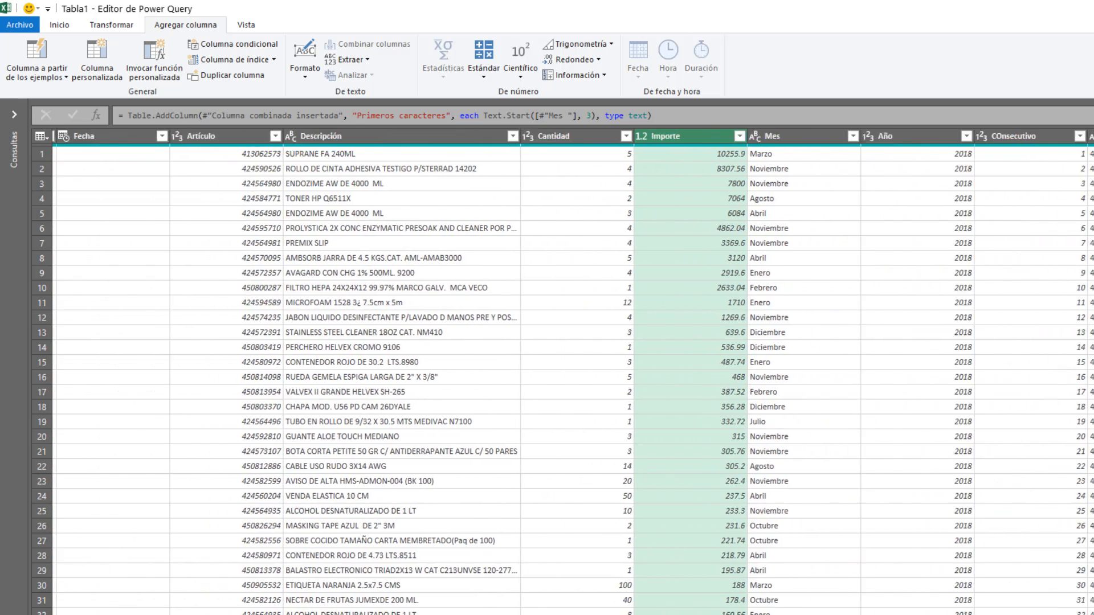
scroll(572, 370, right, 5)
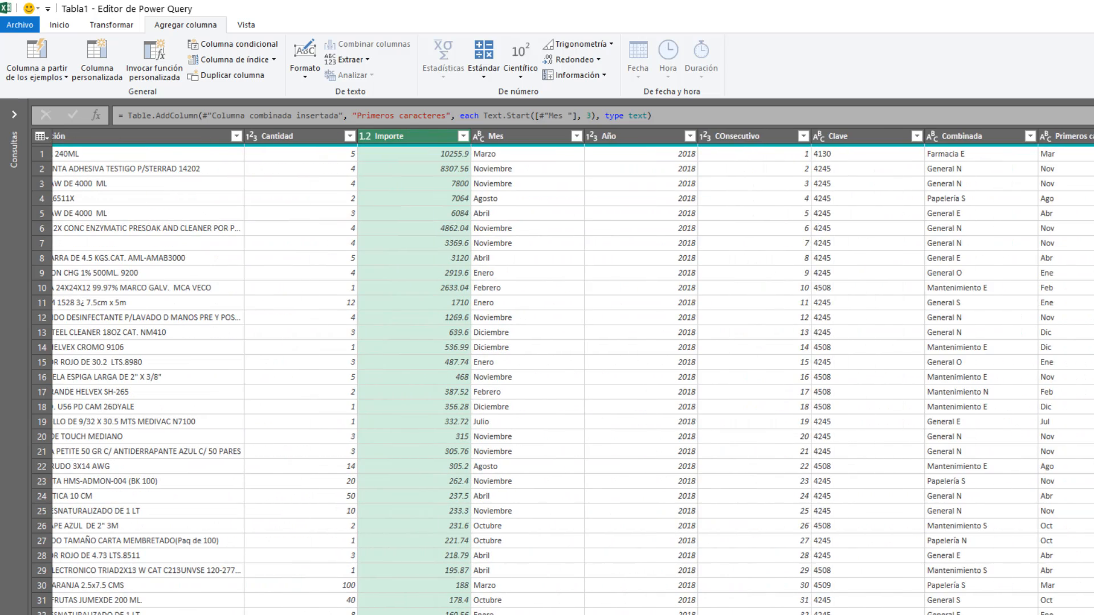
scroll(573, 370, left, 5)
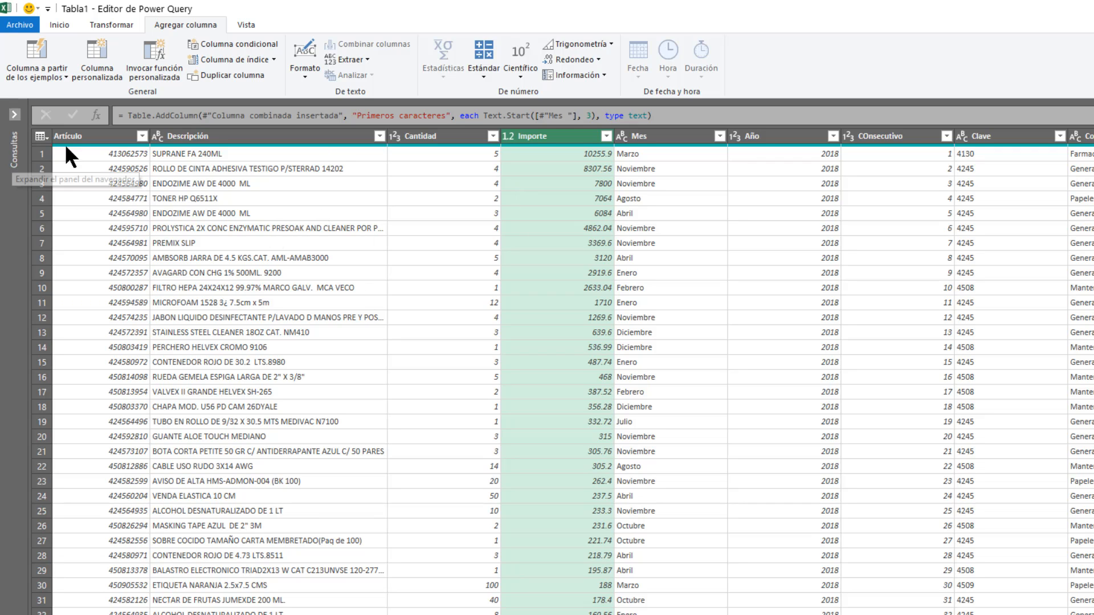
click(112, 62)
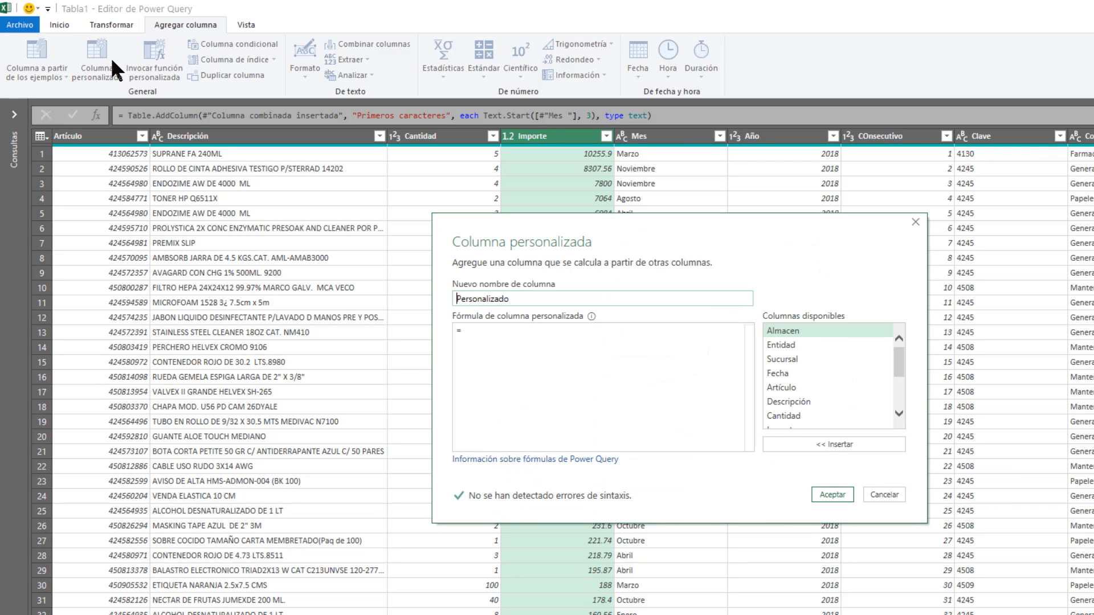
double_click(494, 296)
text(IVA)
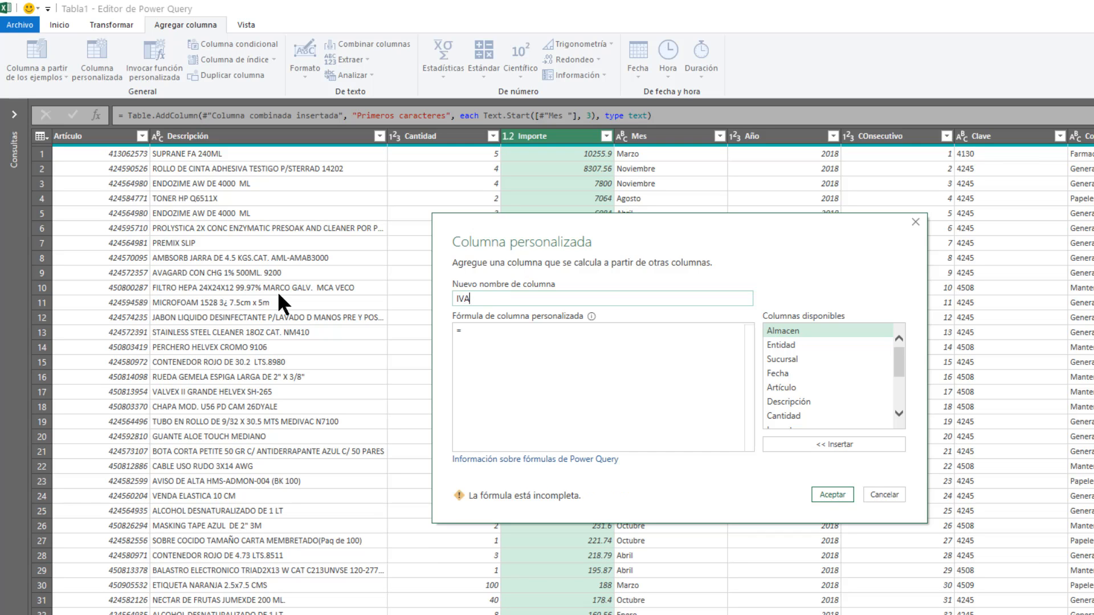
Step: Set the IVA column's formula to [Importe]*0.16 and create the column
click(564, 336)
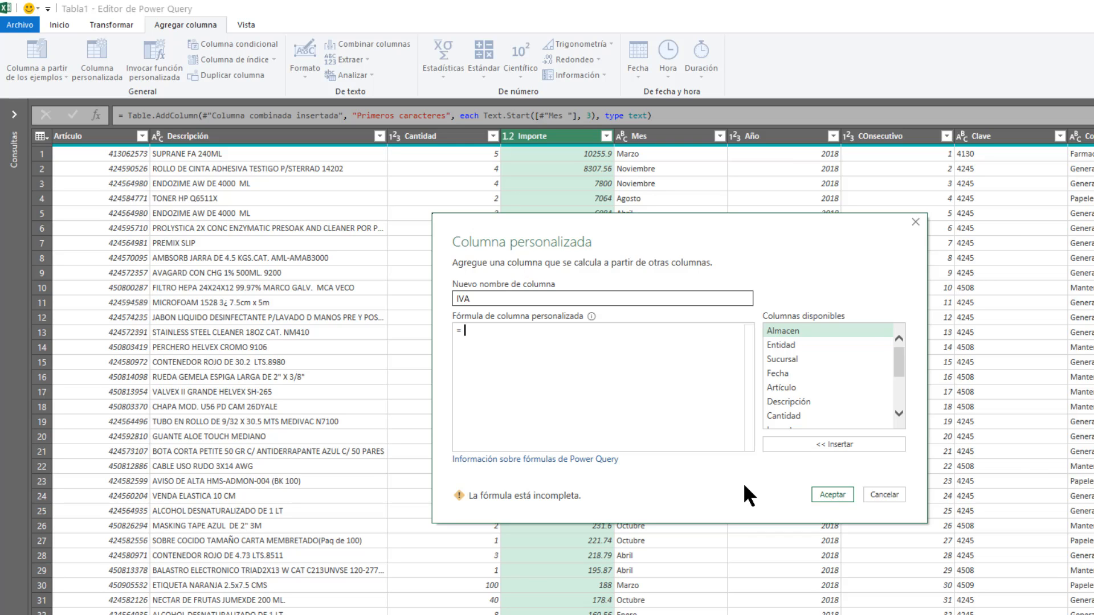
drag(900, 373, 899, 392)
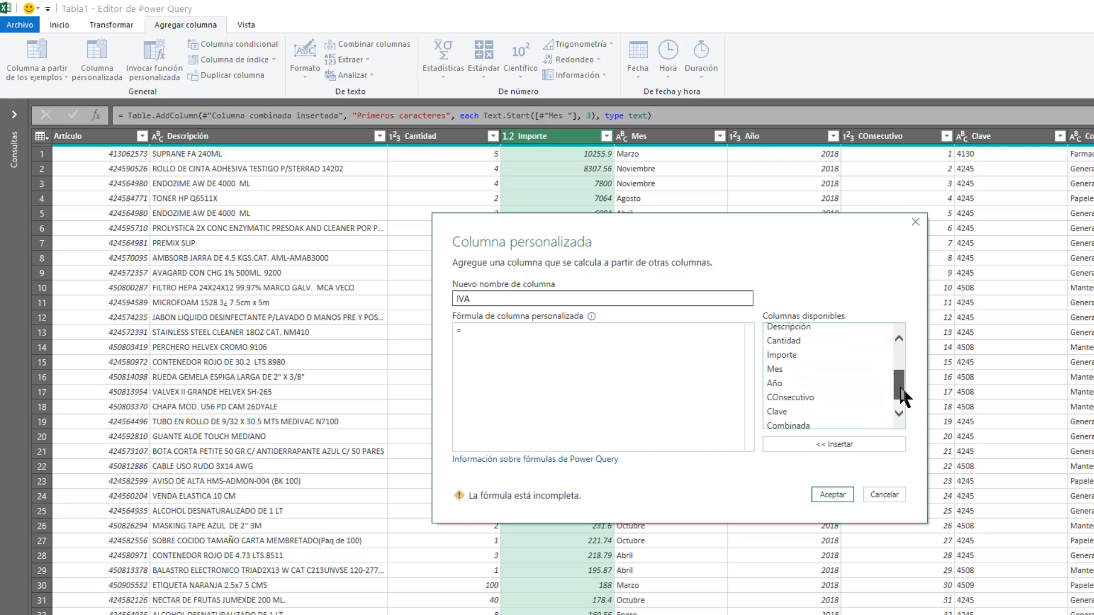
click(801, 354)
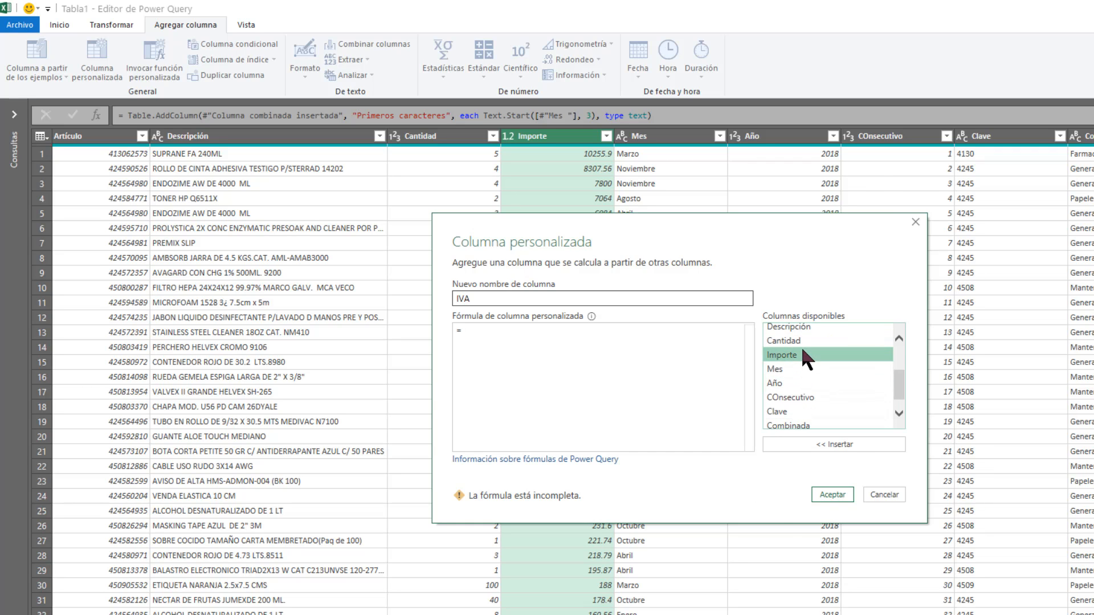
click(838, 446)
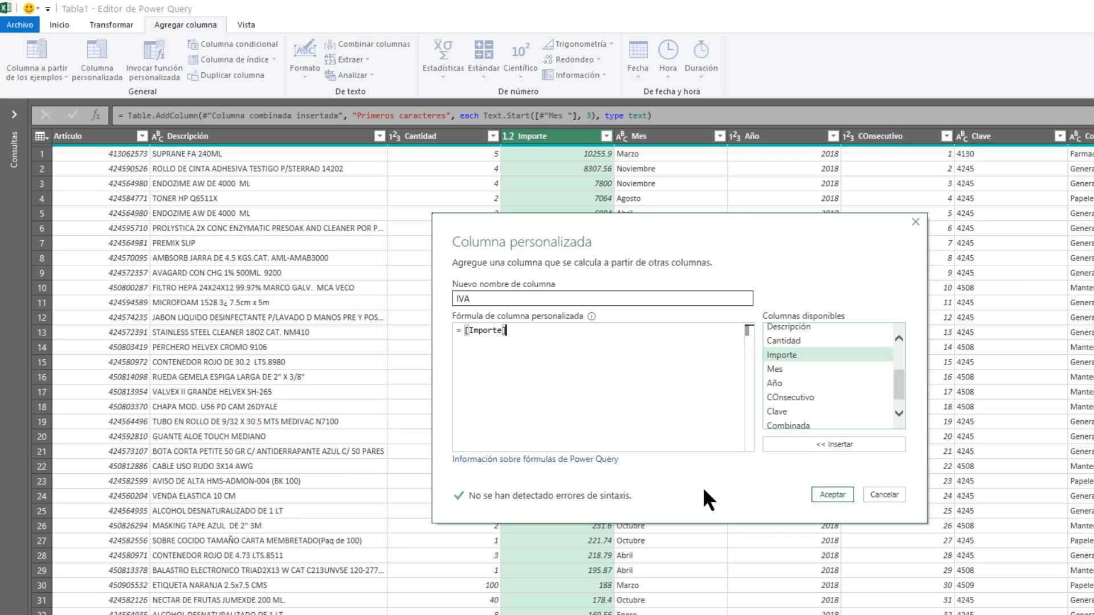
text(*)
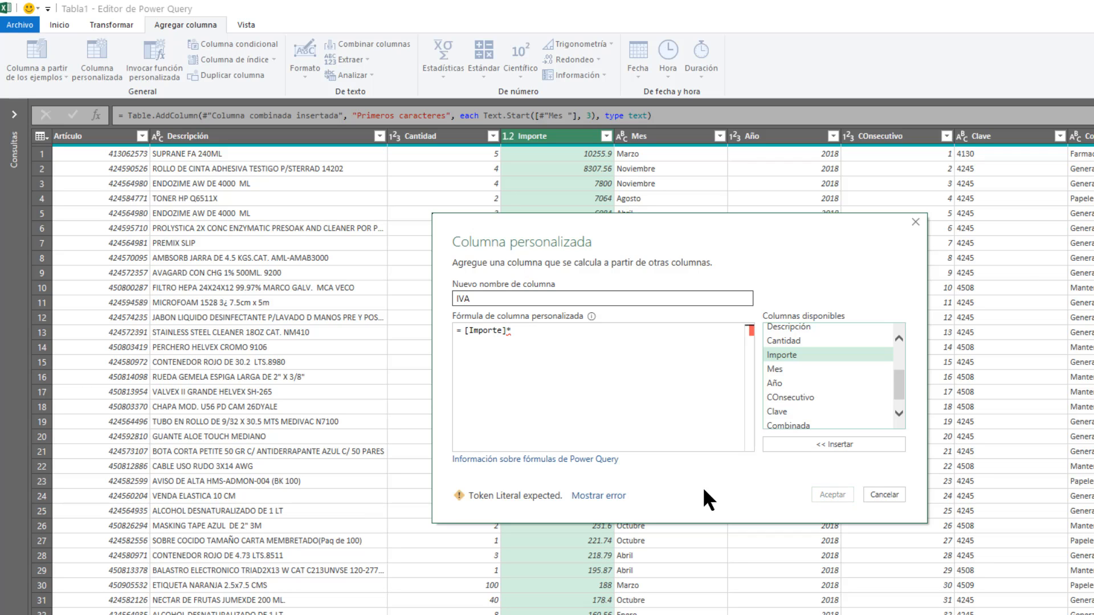
text(0.16)
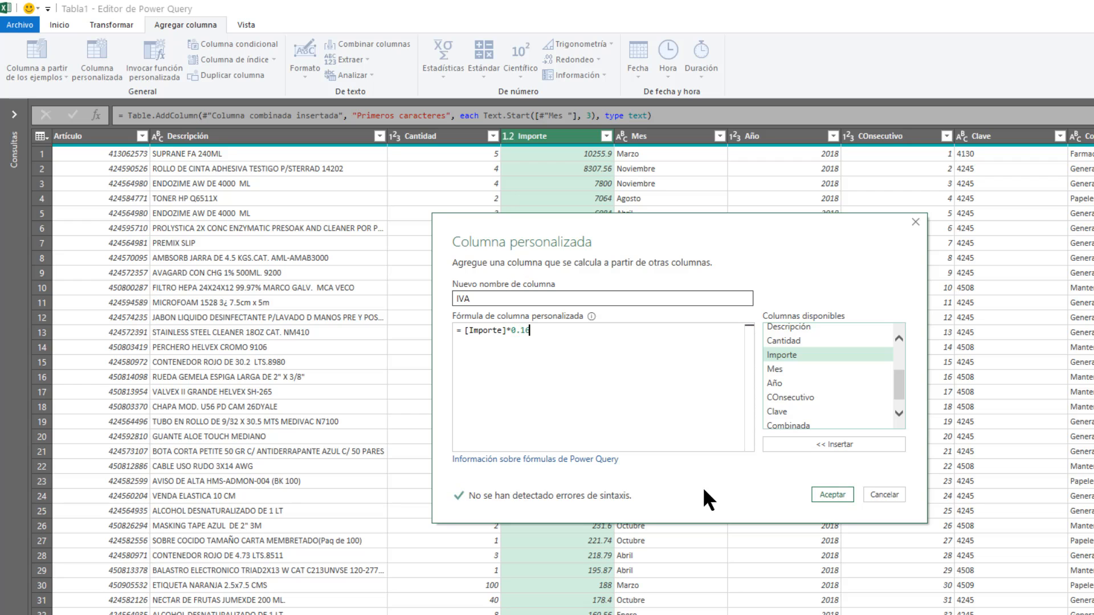
click(830, 493)
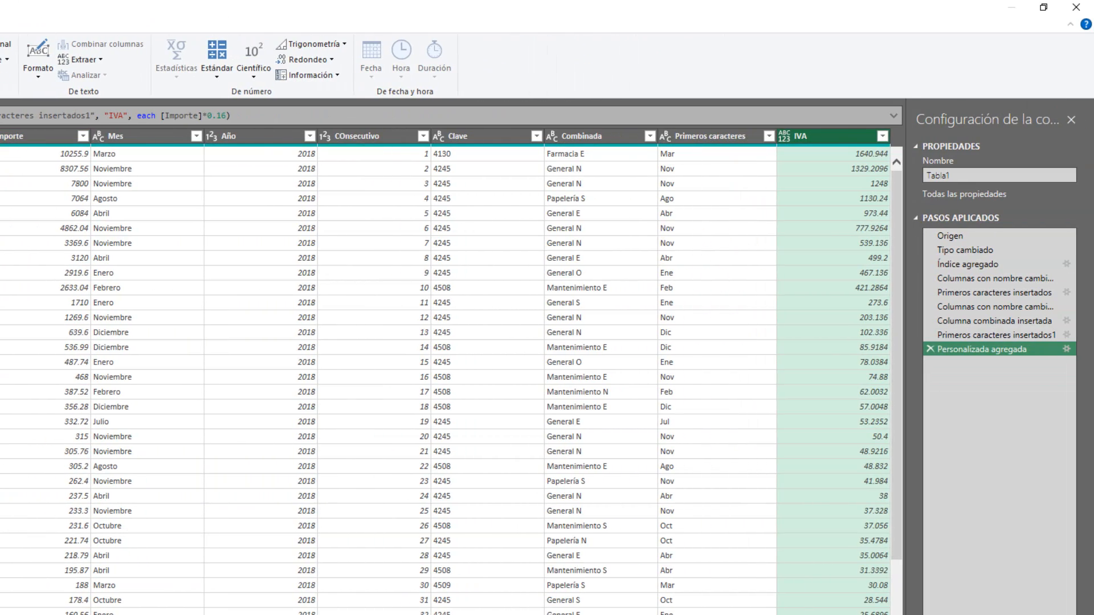
Step: Compare the Importe and IVA values in the first two rows to check the calculation
scroll(450, 370, left, 7)
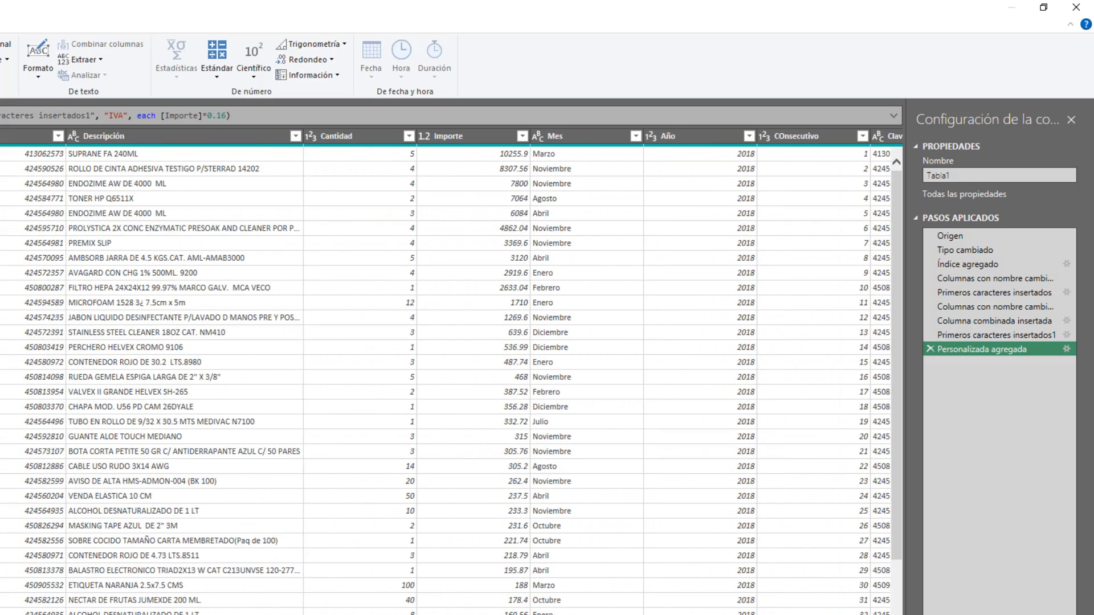
scroll(454, 373, right, 7)
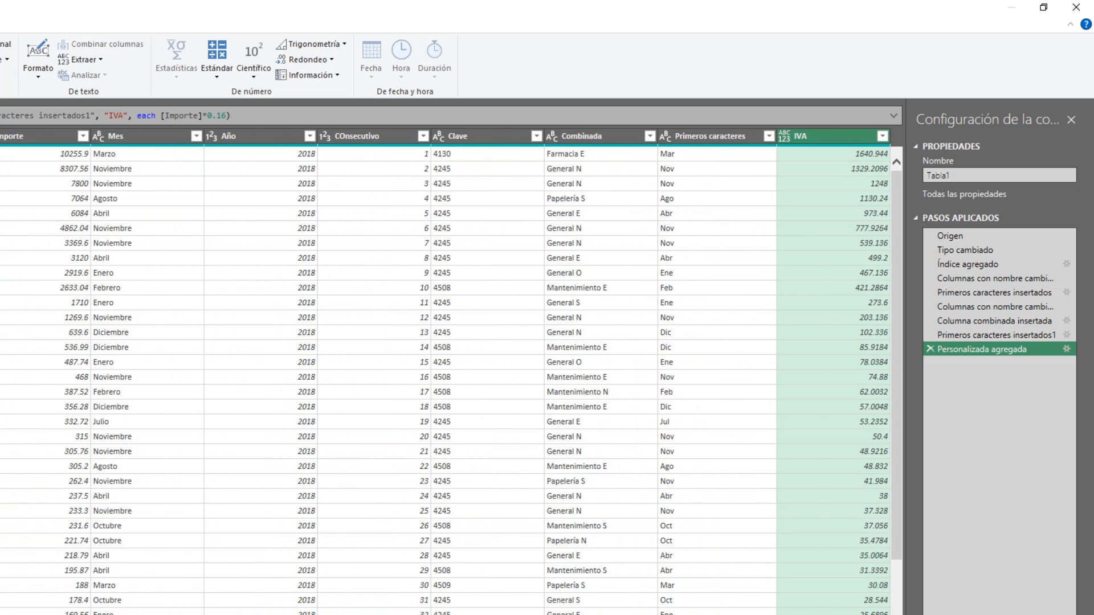
click(62, 153)
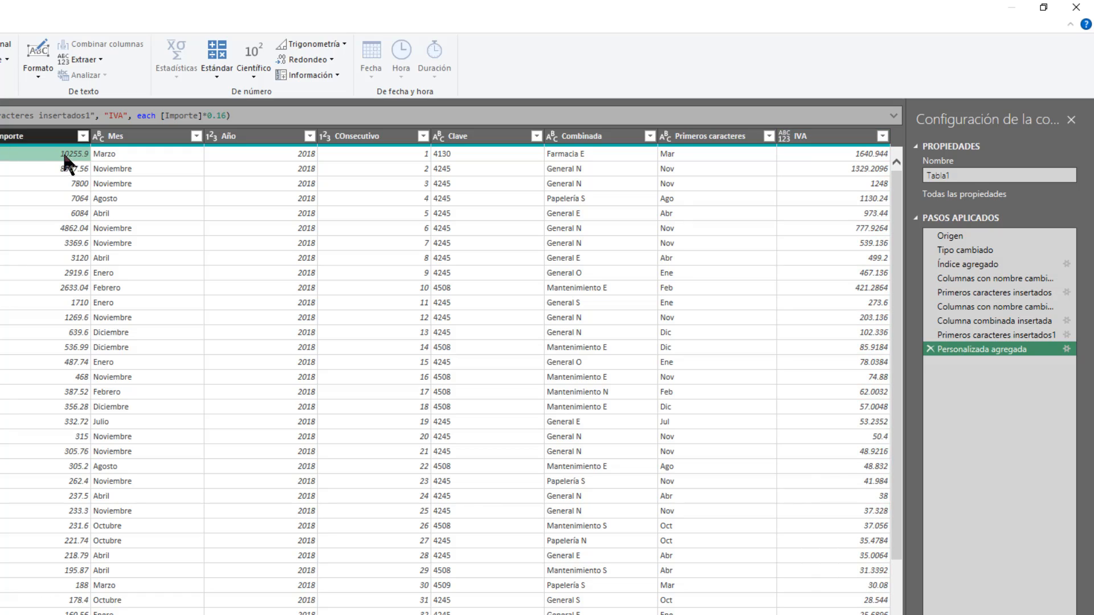
click(835, 152)
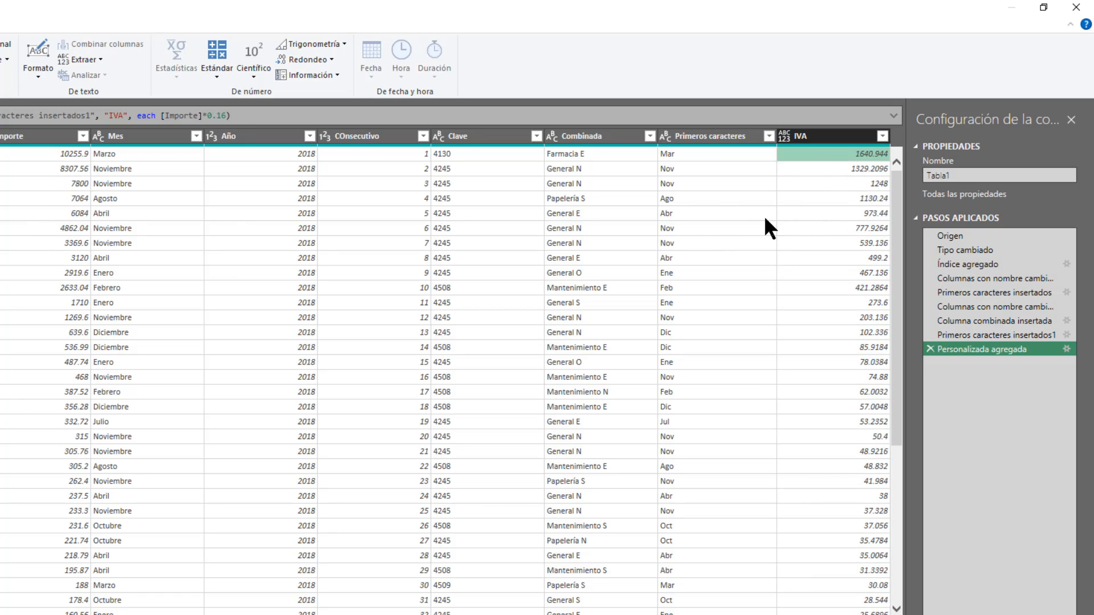
click(86, 153)
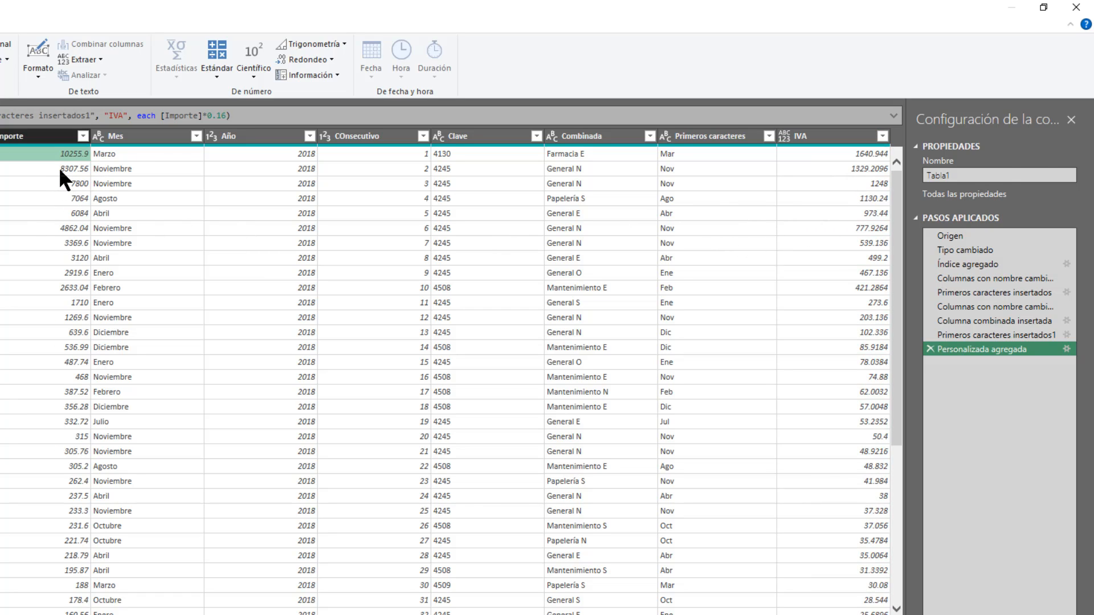
click(852, 168)
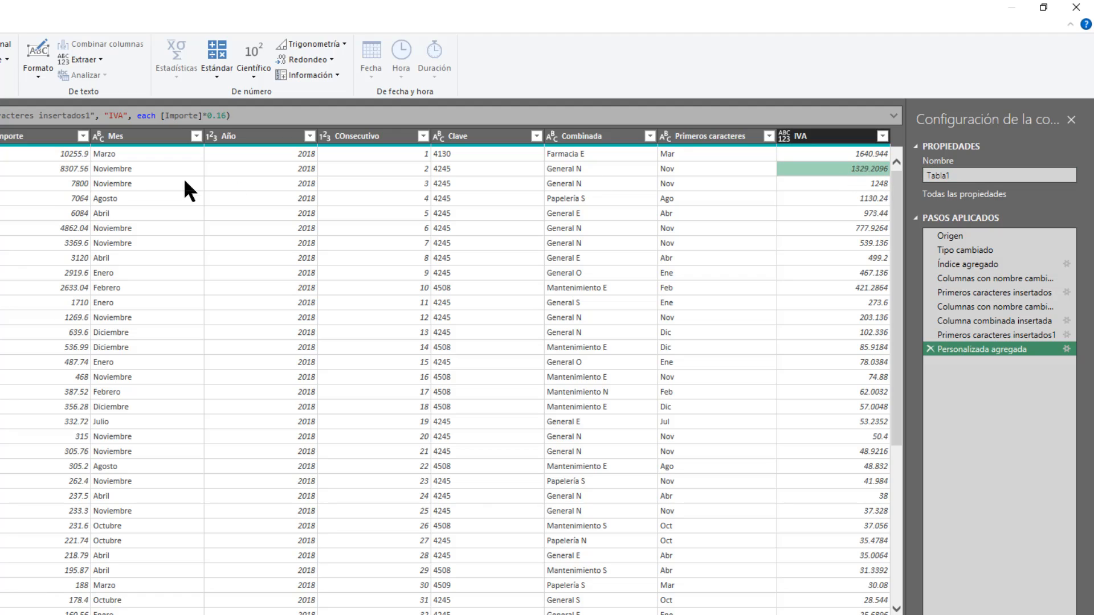
click(56, 170)
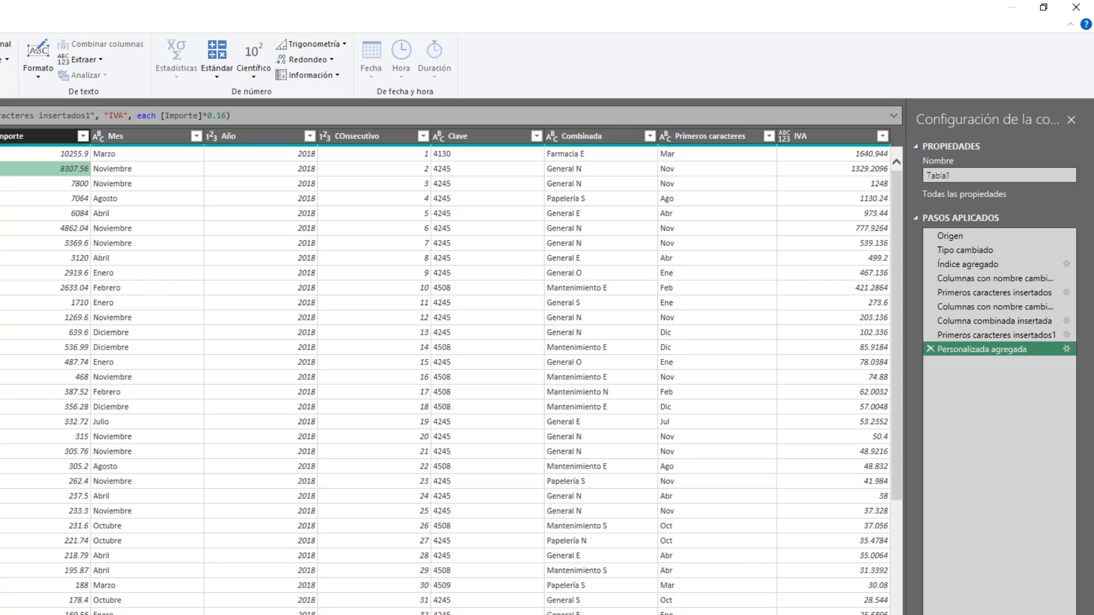
Step: Start a conditional column and name it Descuento
scroll(450, 376, left, 10)
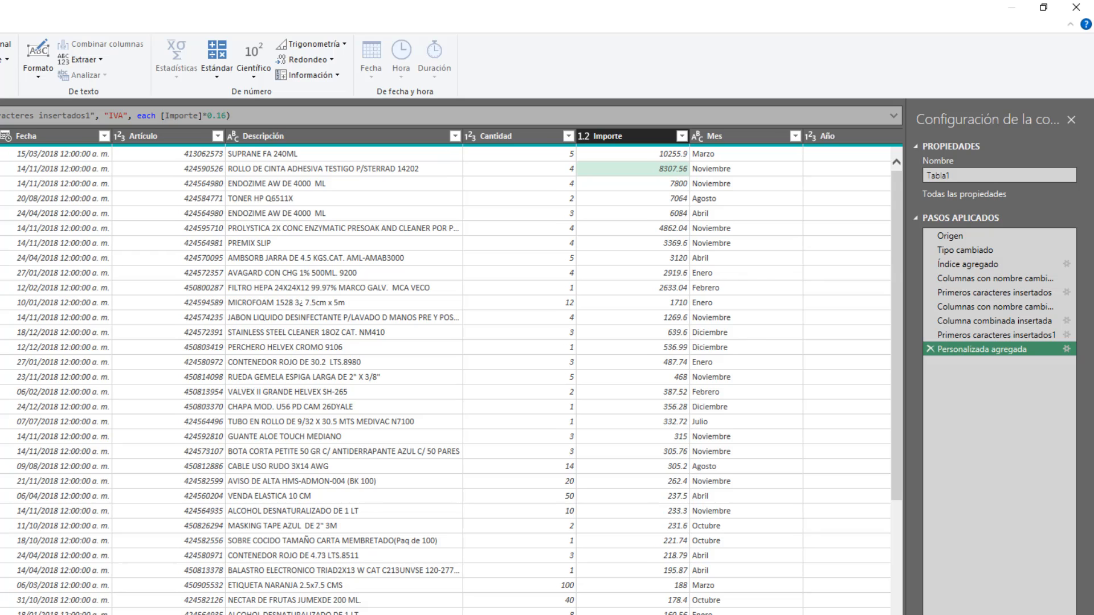
scroll(450, 376, left, 2)
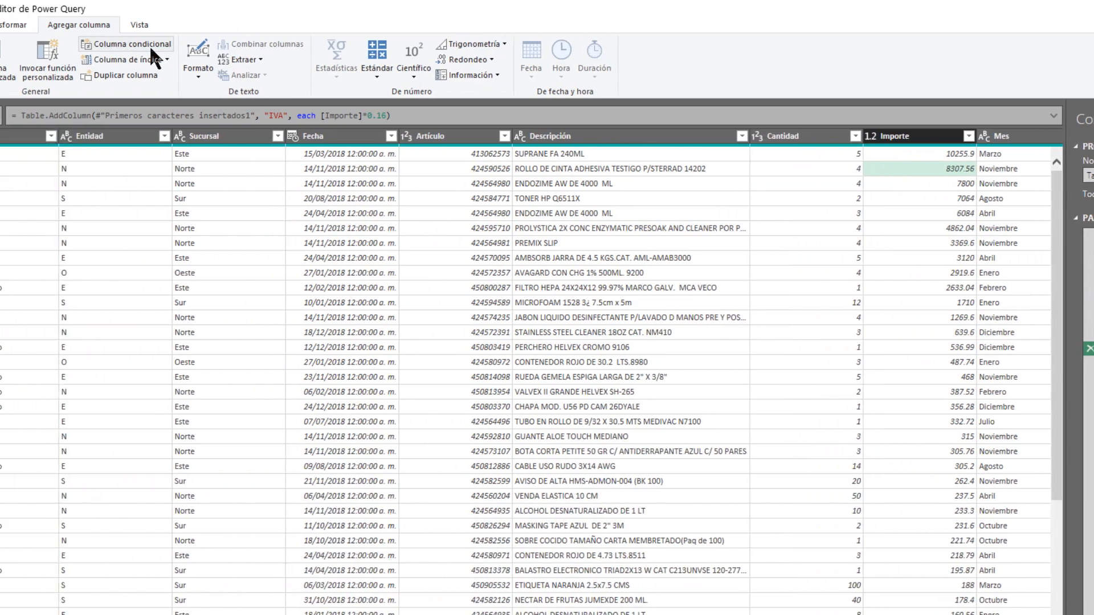
click(258, 46)
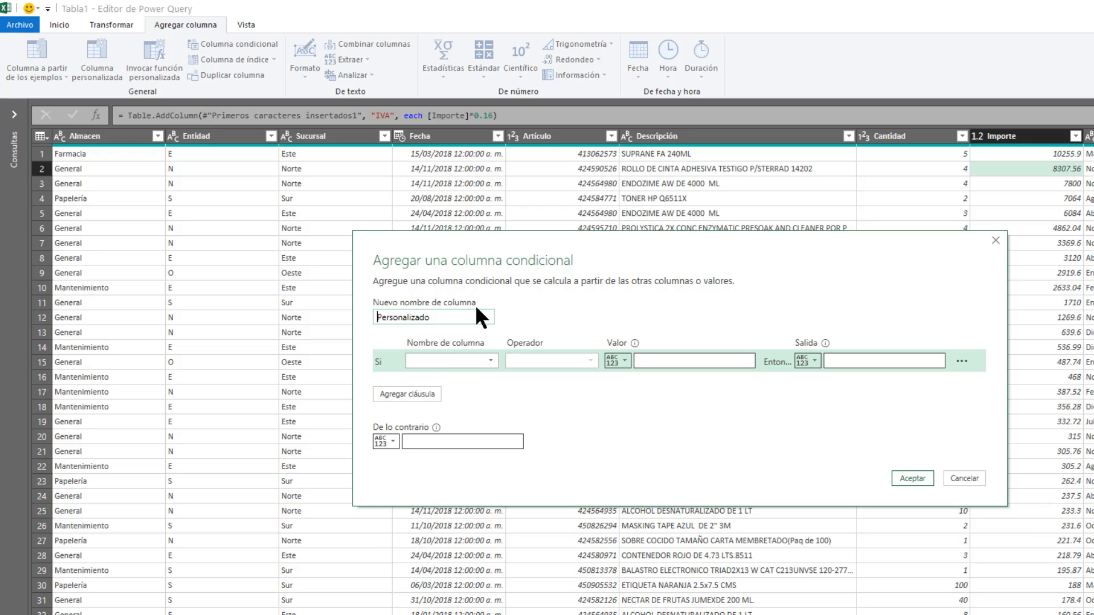
drag(481, 317, 410, 317)
text(Descuento)
Step: Set the Descuento column's condition to Almacen is equal to Farmacia
click(488, 361)
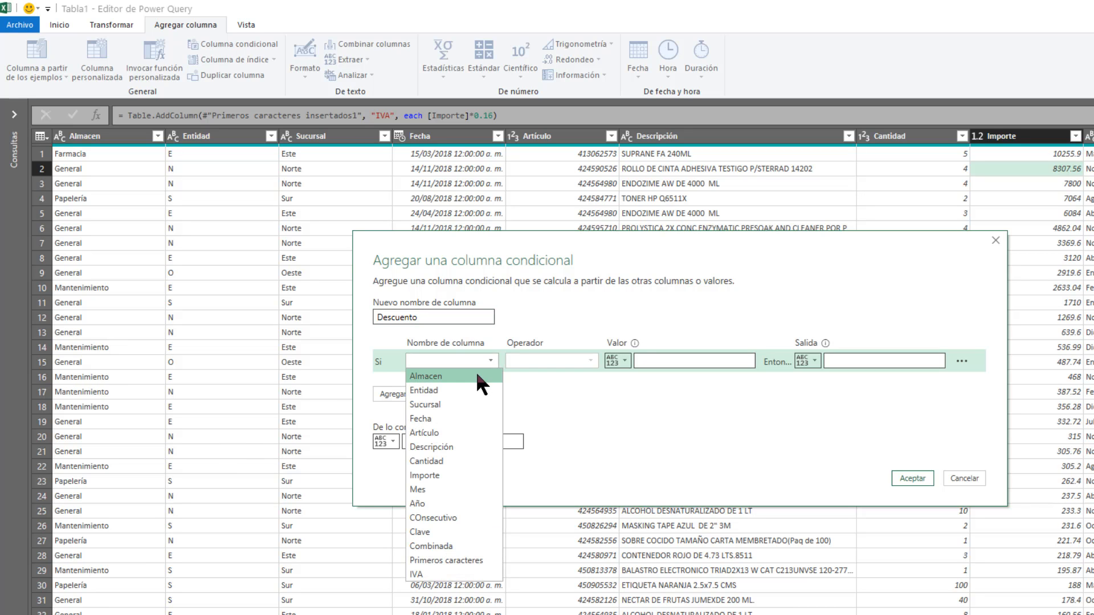
click(476, 373)
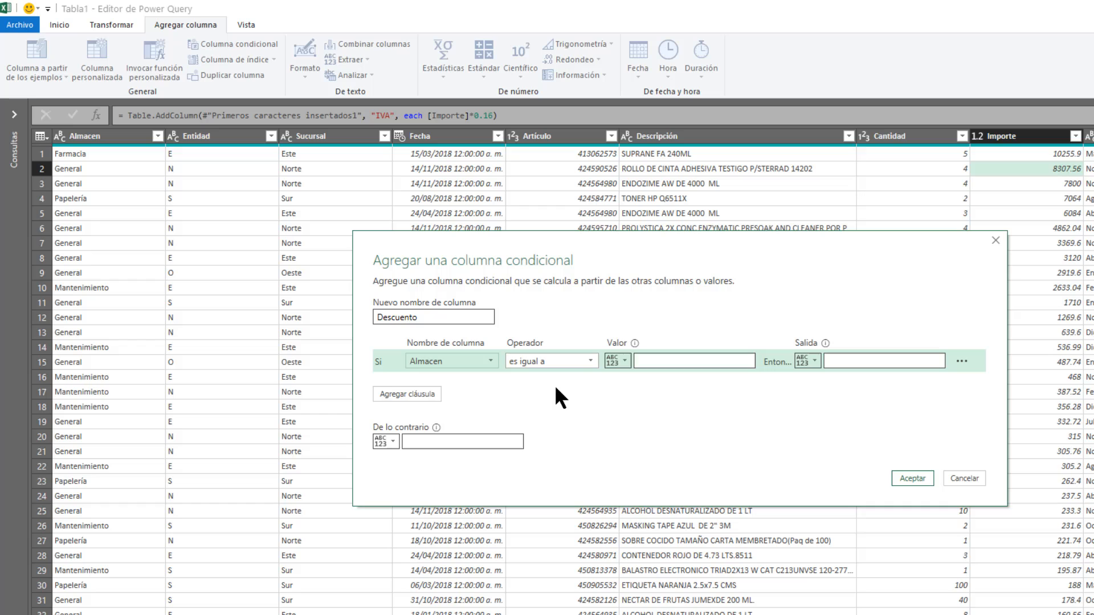
click(687, 359)
text(F)
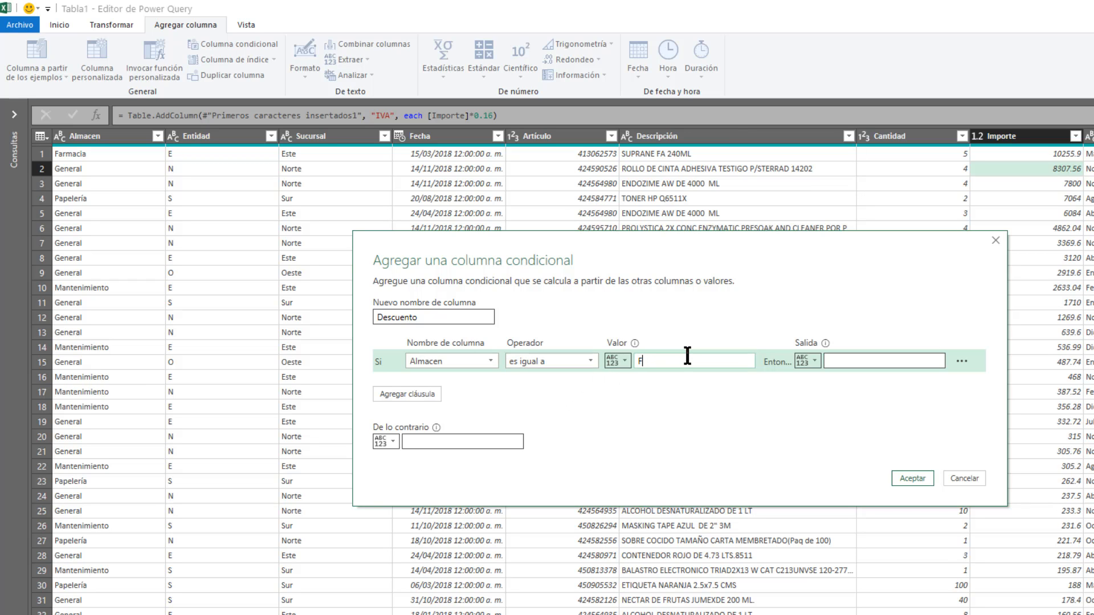
text(armacia)
Step: Set the condition's output to 4000 and the otherwise value to 0, and create the Descuento column
click(877, 359)
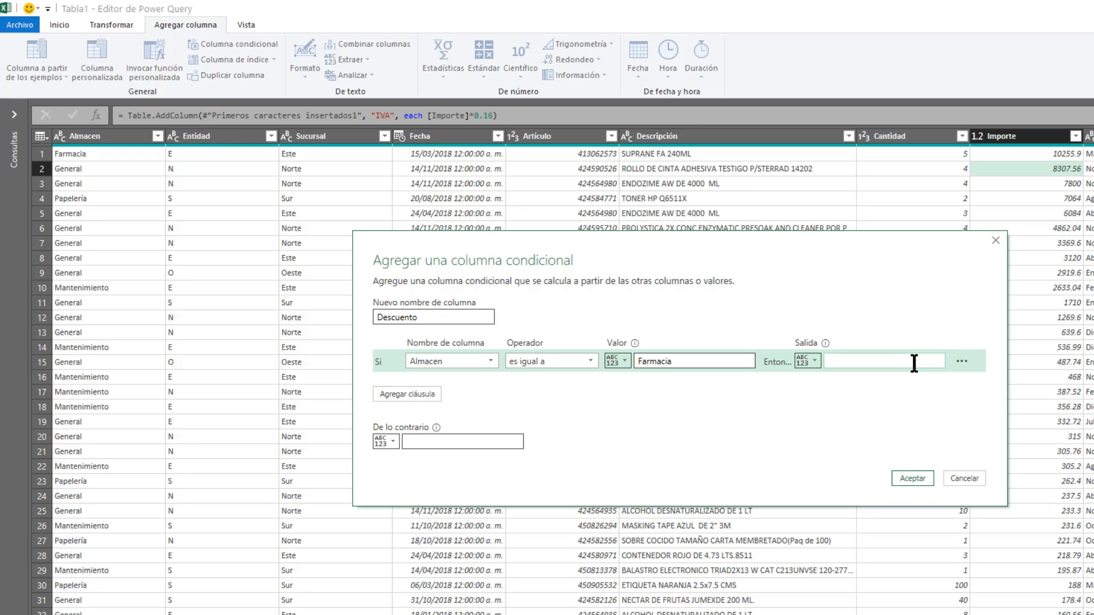
text(4000)
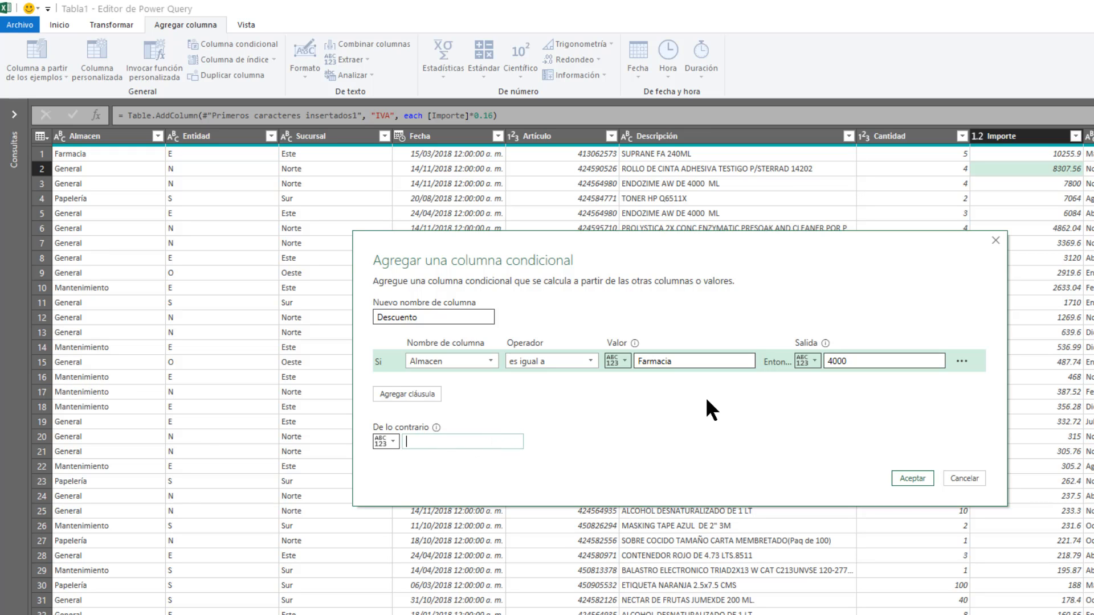
text(0)
click(911, 478)
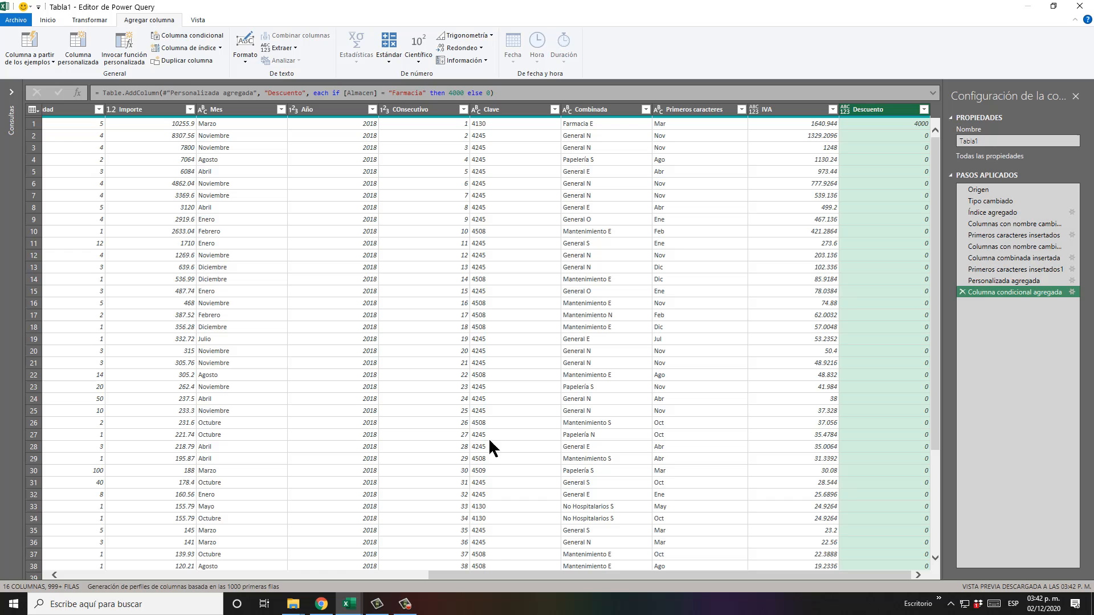
Step: Compare the Almacen and Descuento values in the first row to check the condition
drag(611, 575, 1, 554)
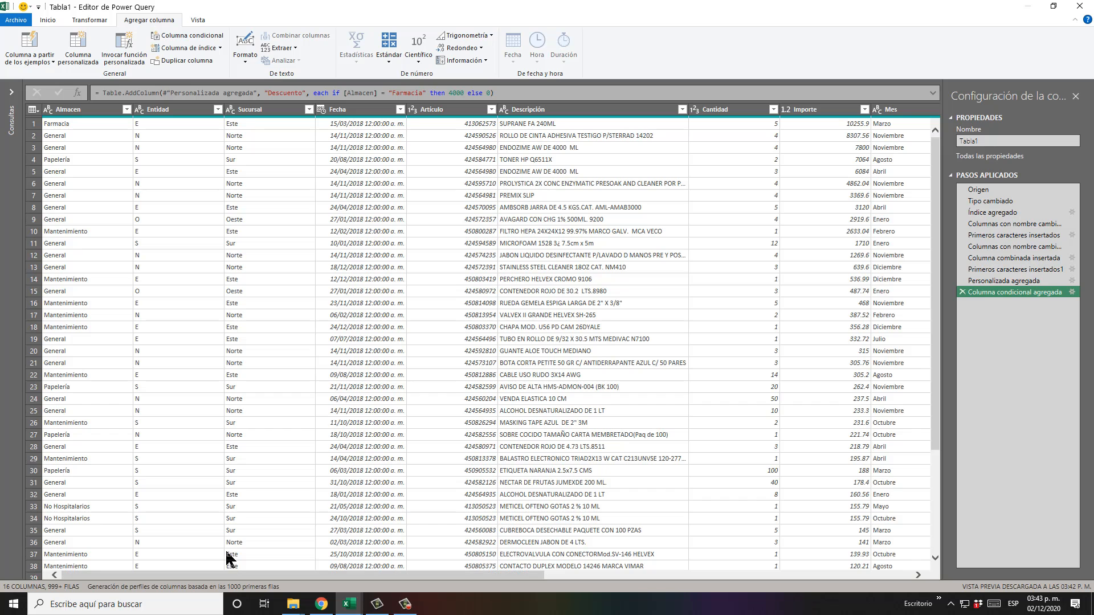
click(41, 130)
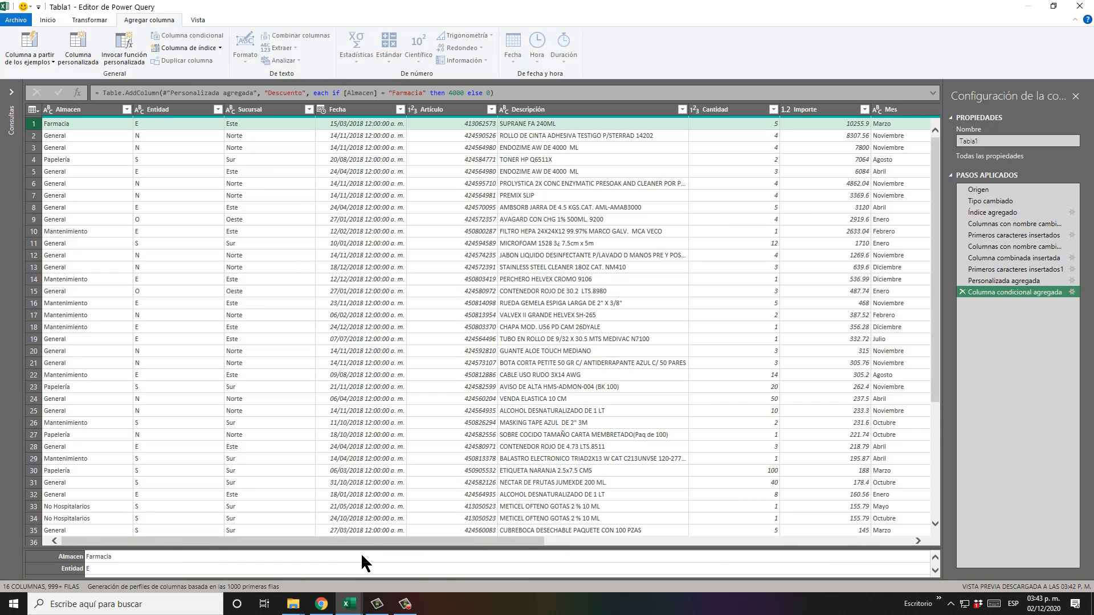
drag(365, 540, 776, 520)
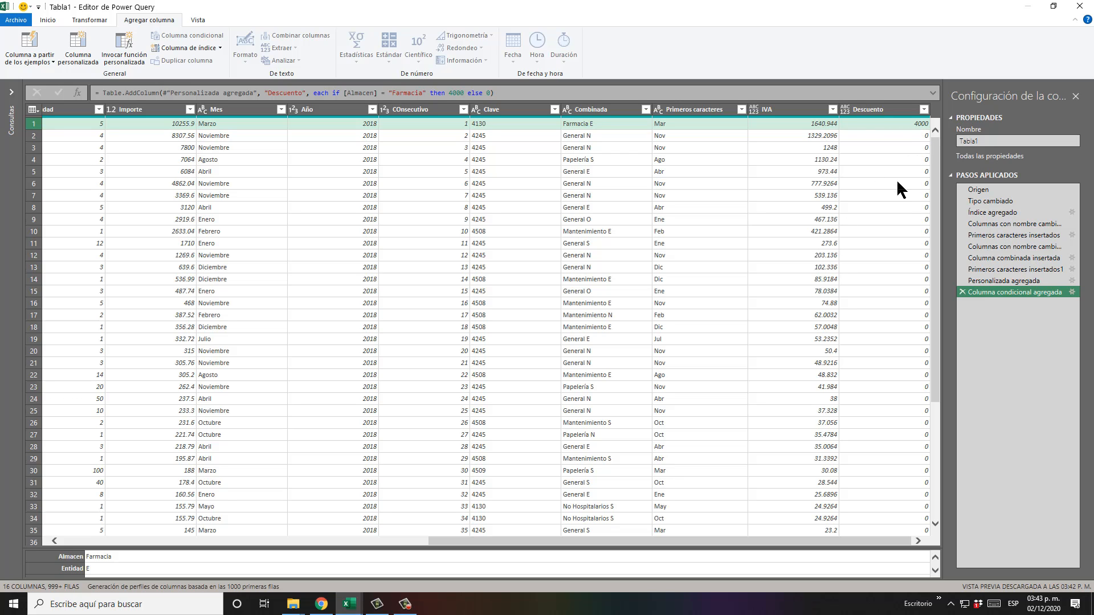
Step: Find another discounted row further down the table and check its Almacen value against Descuento in row 92
scroll(905, 193, down, 5)
scroll(911, 224, down, 20)
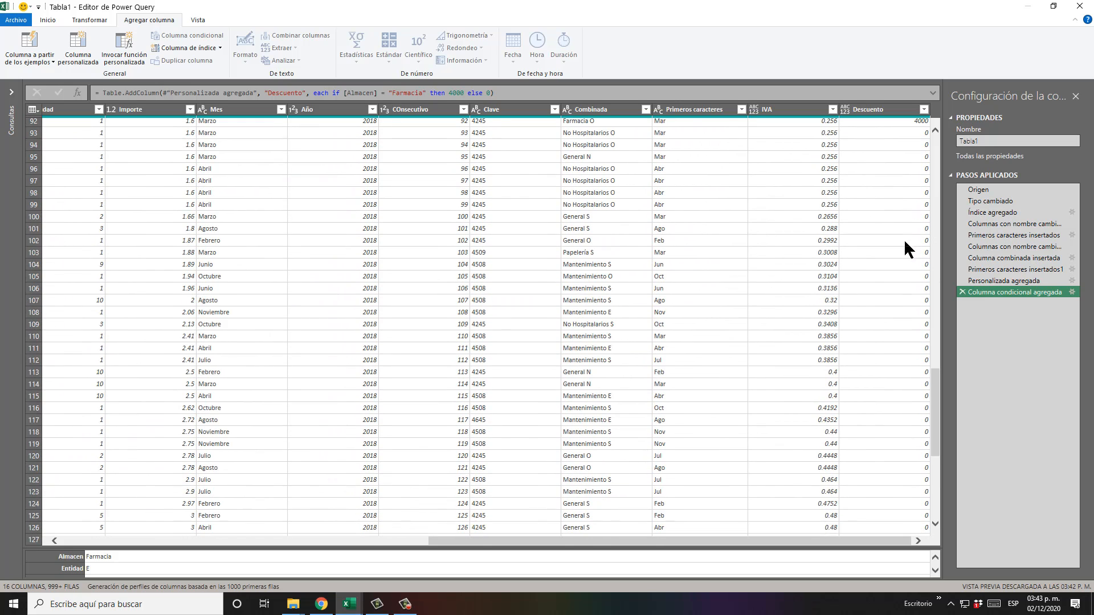
scroll(897, 347, up, 5)
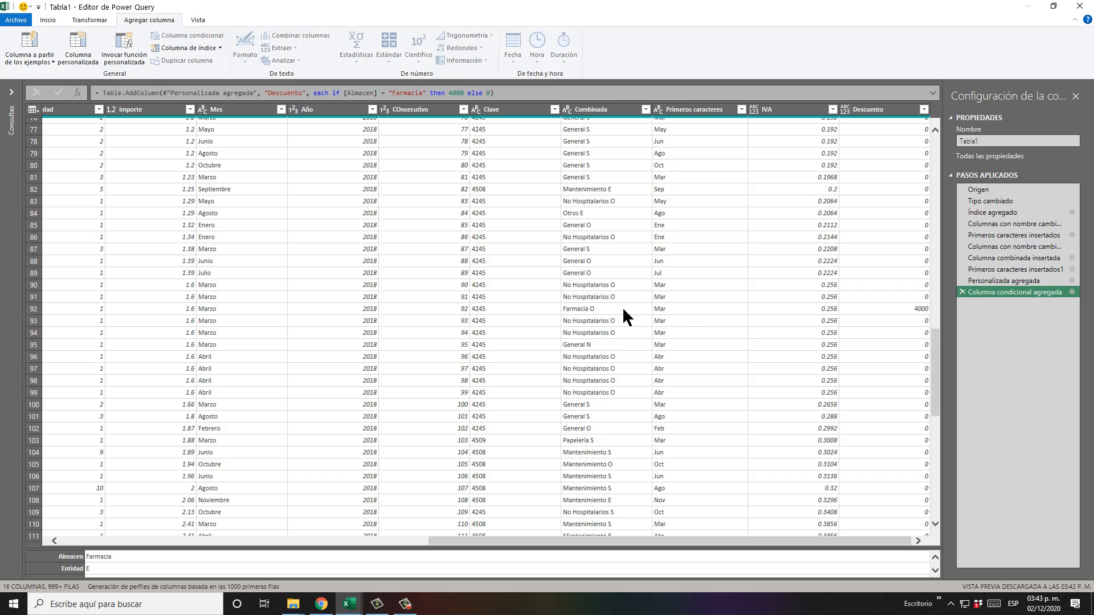
click(344, 311)
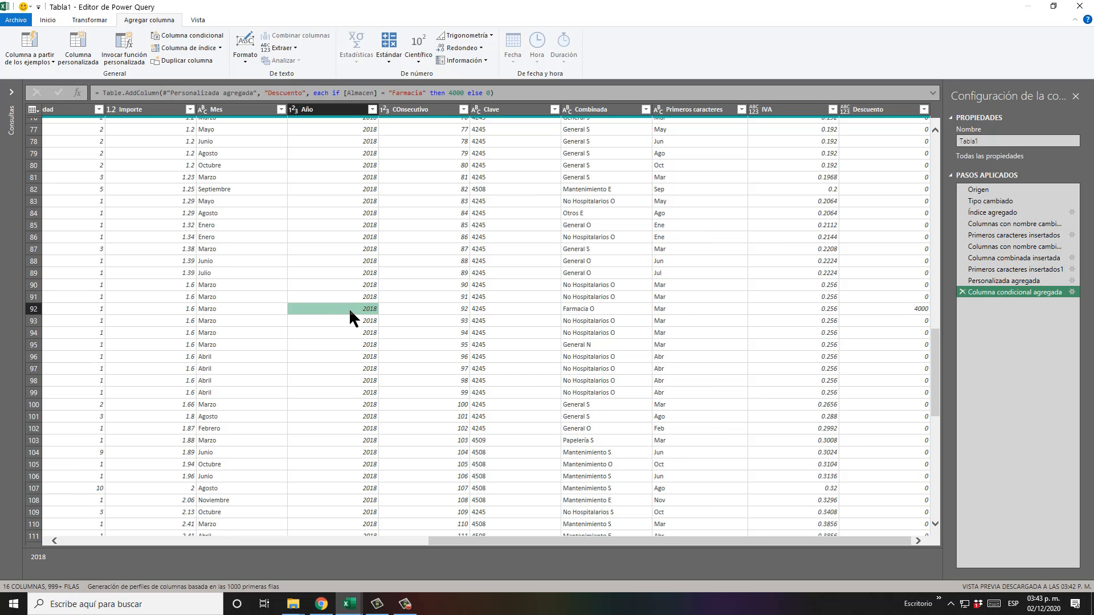
click(32, 311)
drag(692, 541, 163, 536)
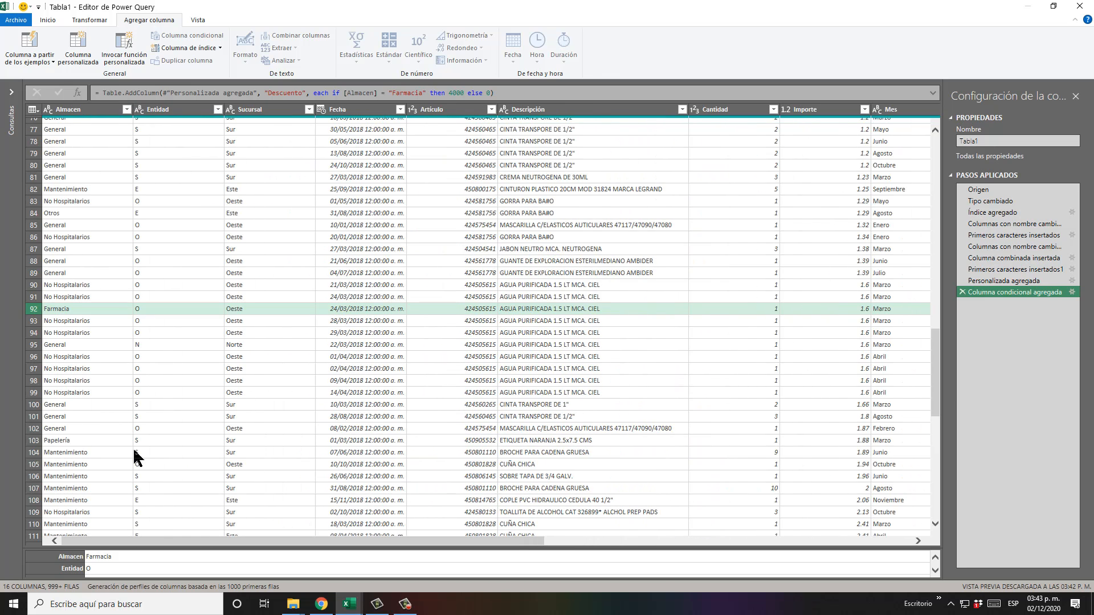
drag(513, 543, 847, 541)
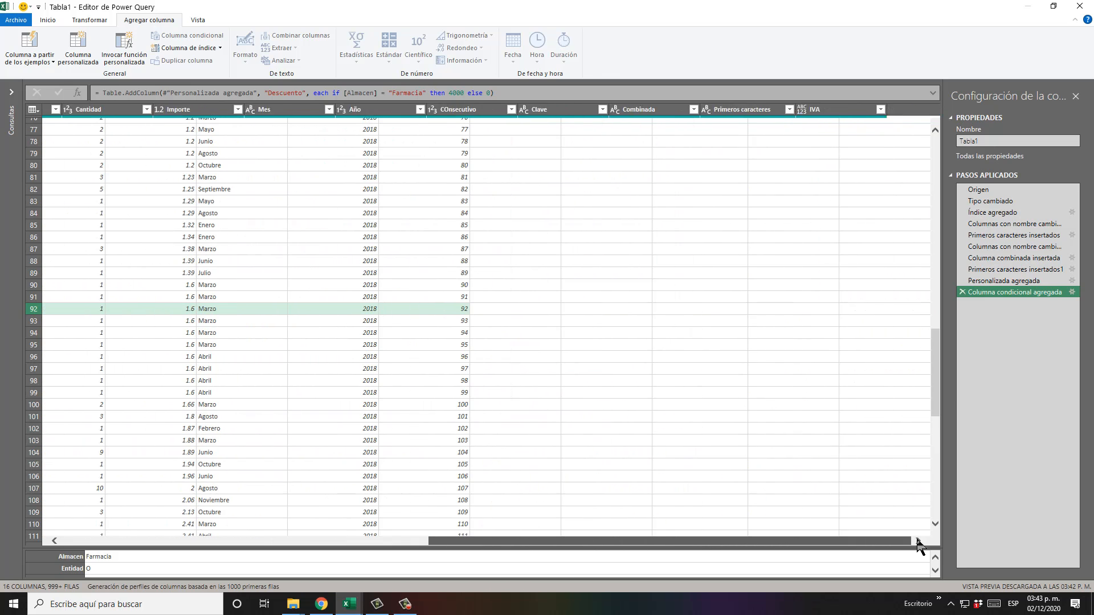
Step: Scan the rows below row 92 for more discounts, check their Almacen values, and return to the first row
scroll(909, 378, down, 20)
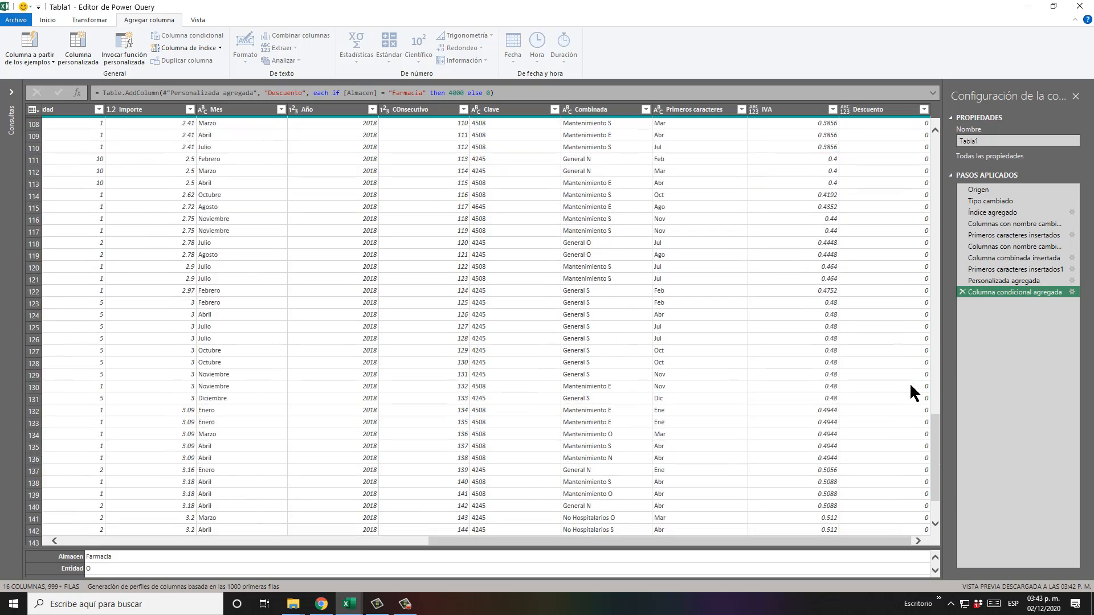
scroll(911, 382, down, 20)
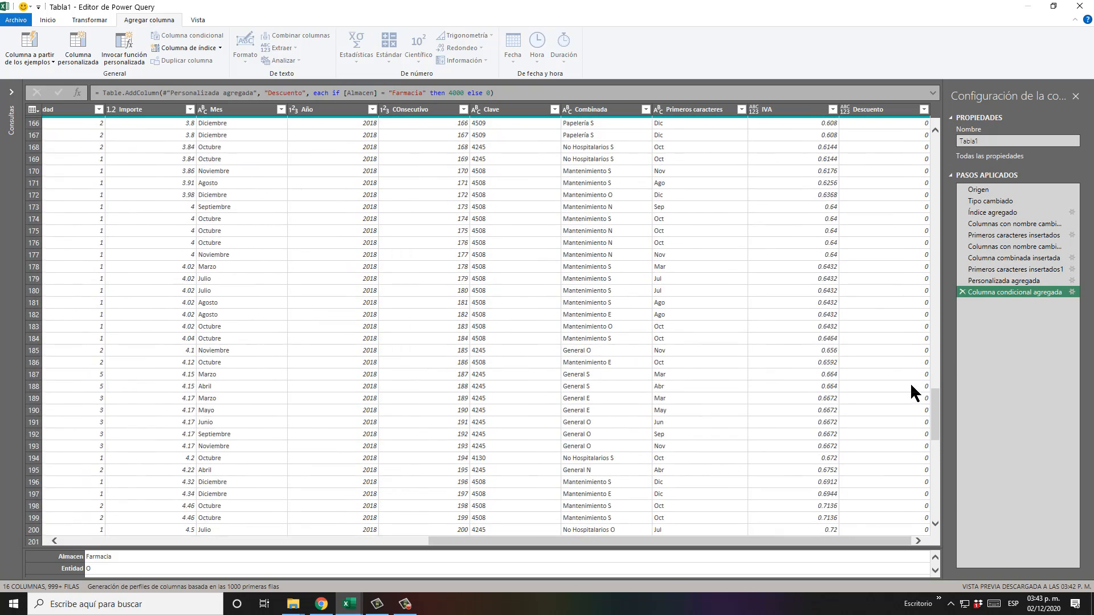
scroll(911, 382, down, 20)
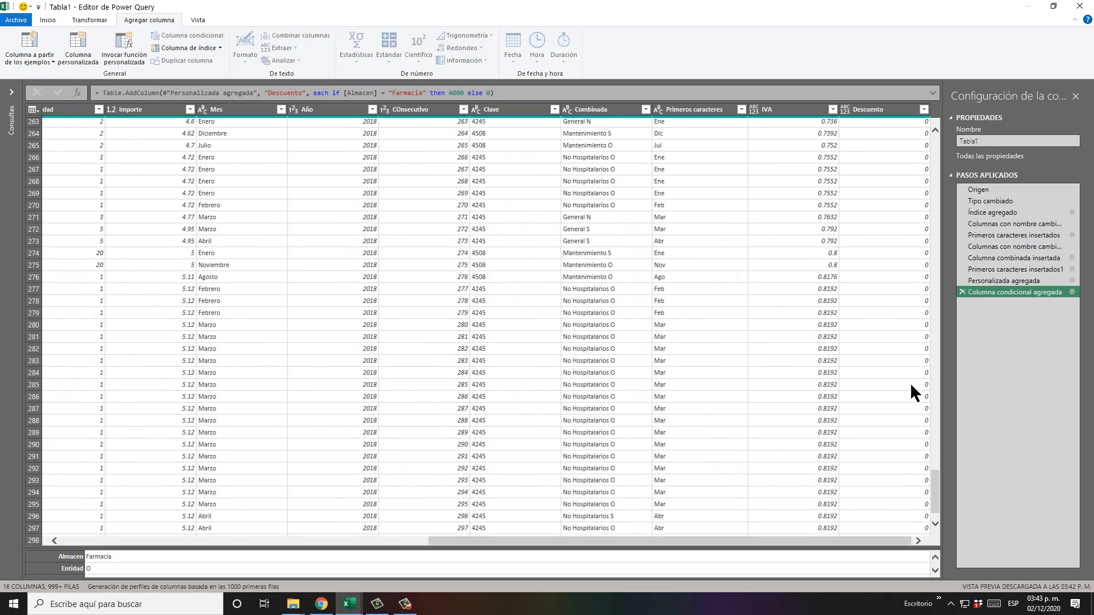
scroll(914, 397, down, 15)
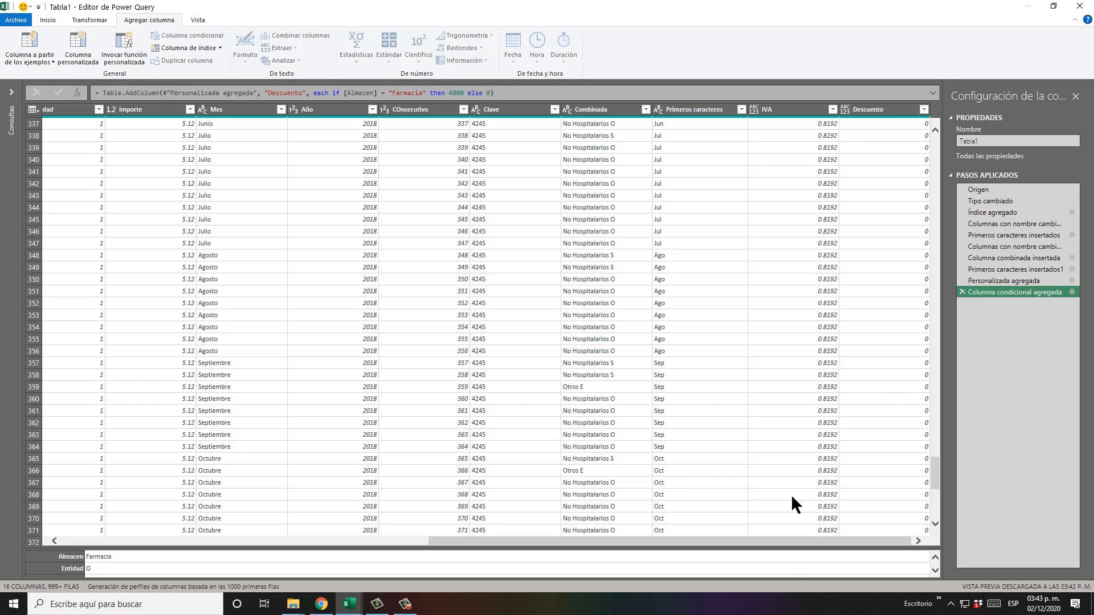
drag(777, 541, 354, 550)
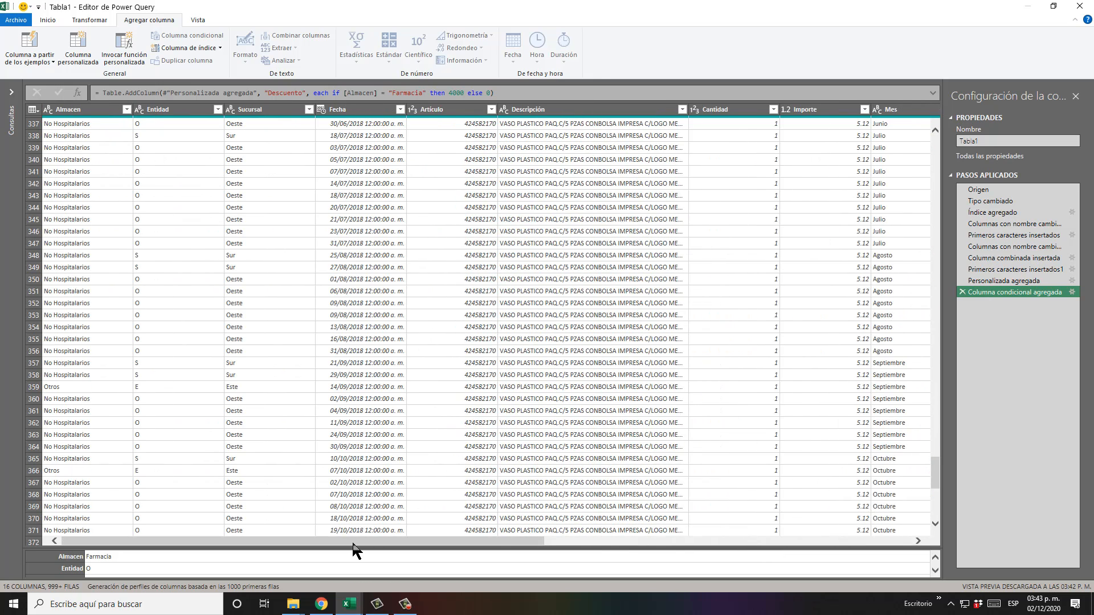
drag(940, 481, 955, 147)
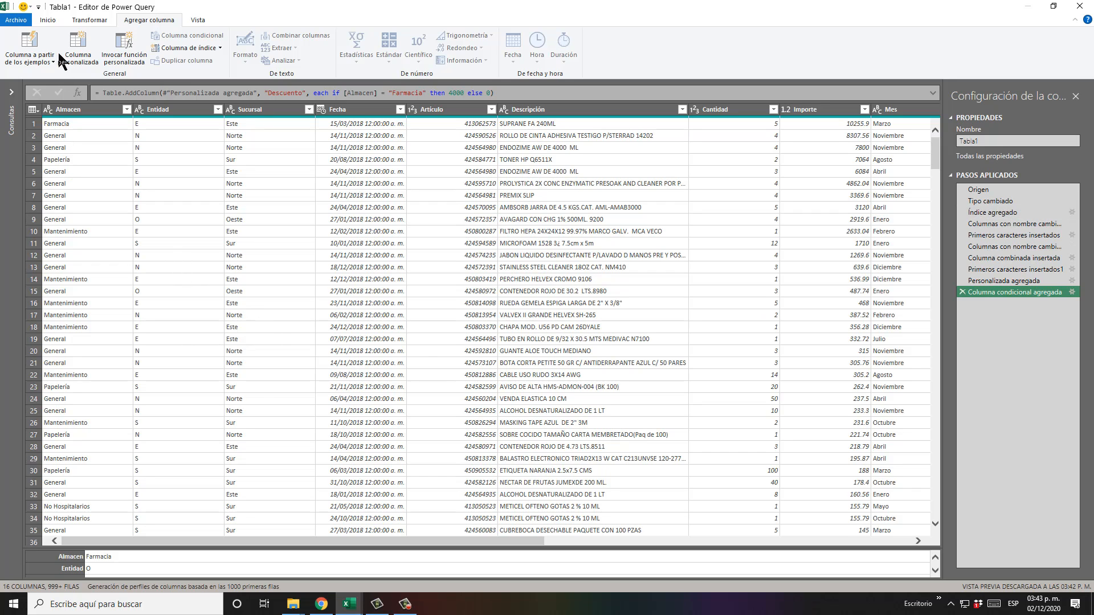
Step: Close the query editor and load the Tabla1 query into an Excel worksheet
click(57, 21)
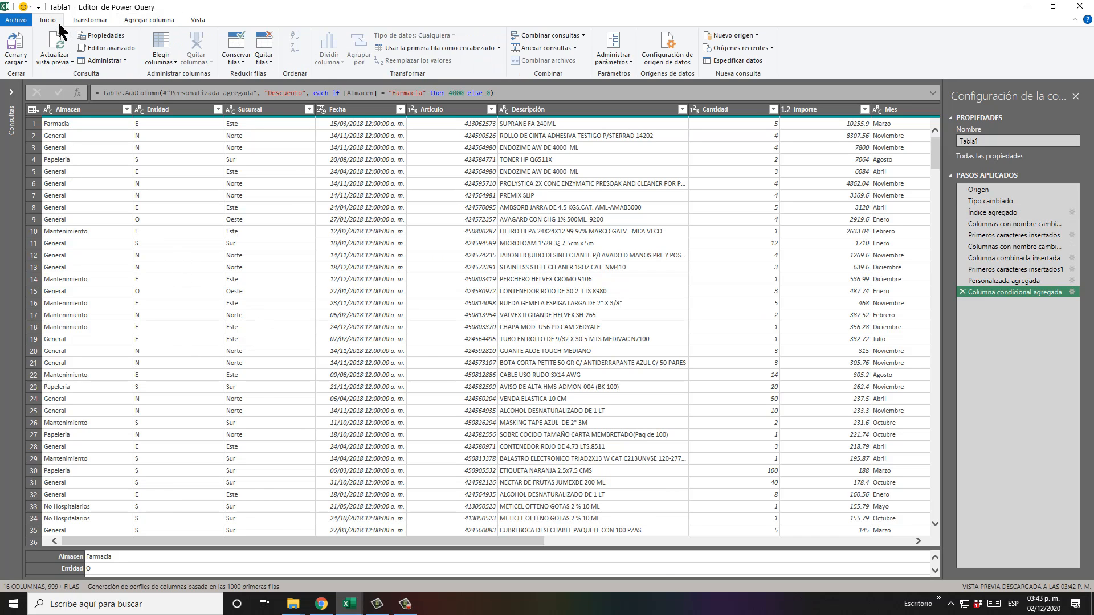
click(17, 43)
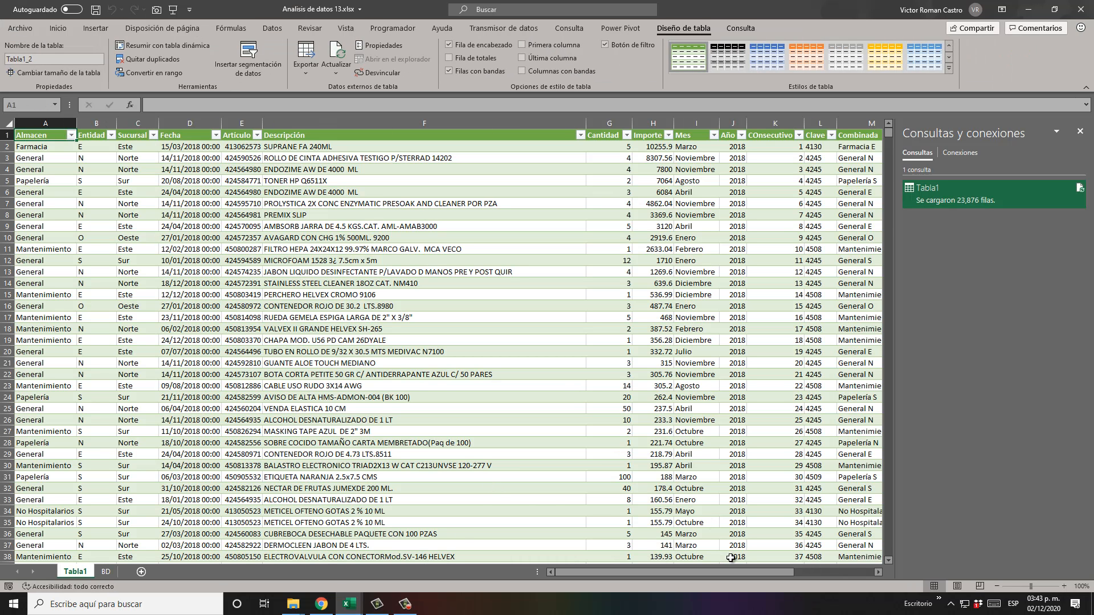
Step: Review the added Clave, Combinada, Primeros caracteres and IVA columns in the loaded worksheet table
drag(716, 572, 808, 574)
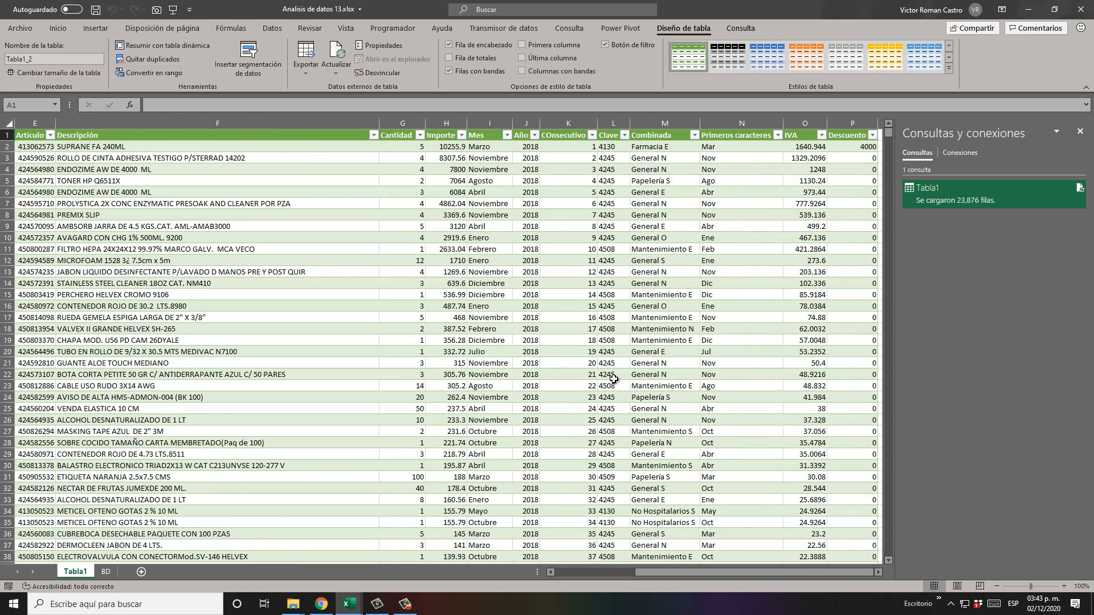
click(611, 123)
click(665, 123)
click(663, 146)
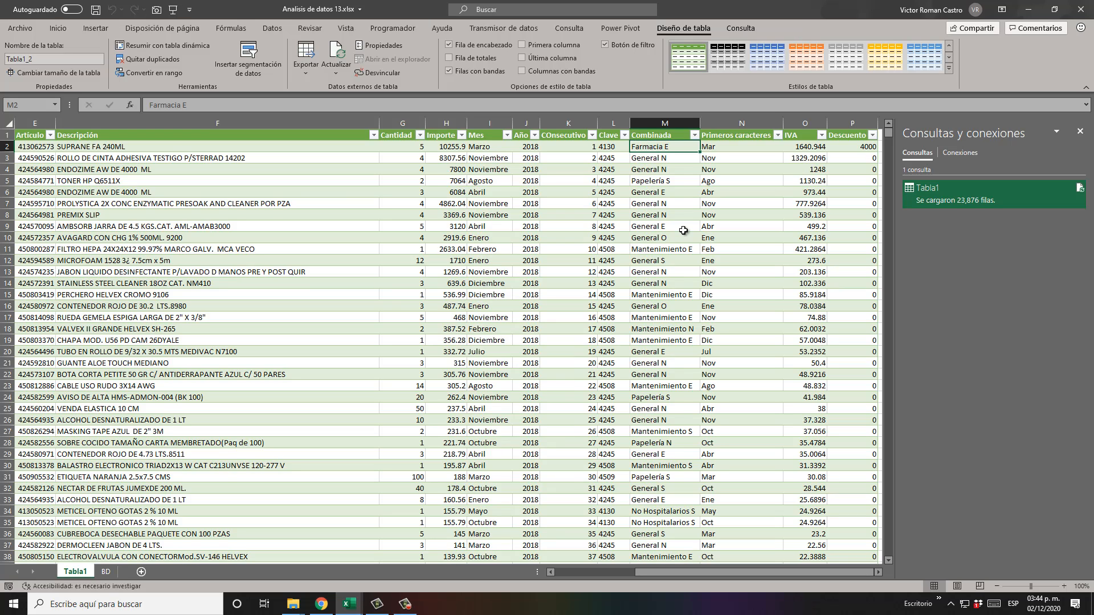
key(Right)
key(Right)
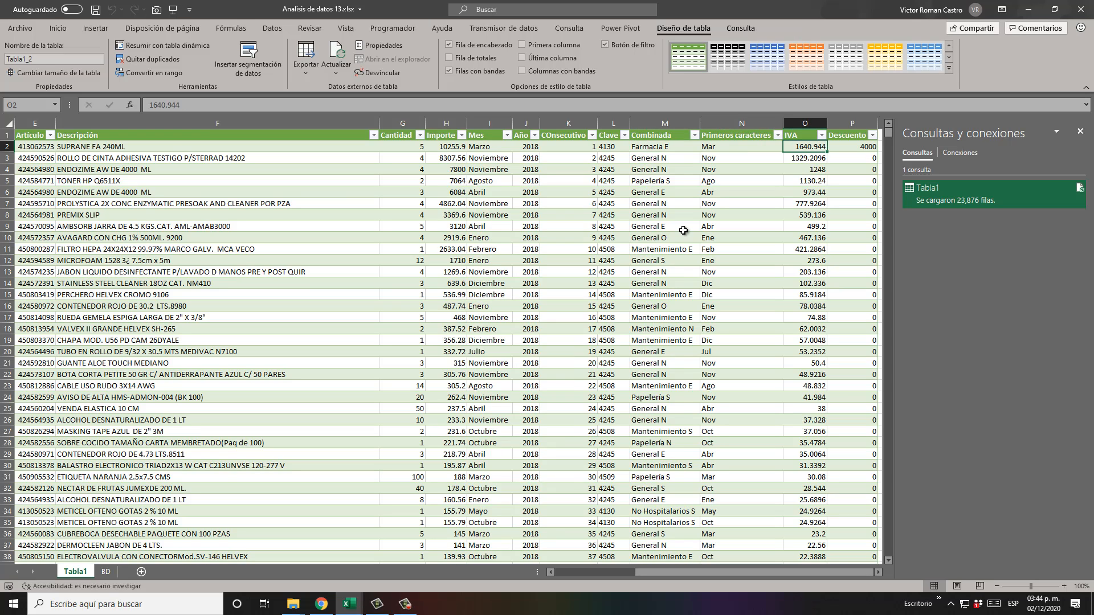